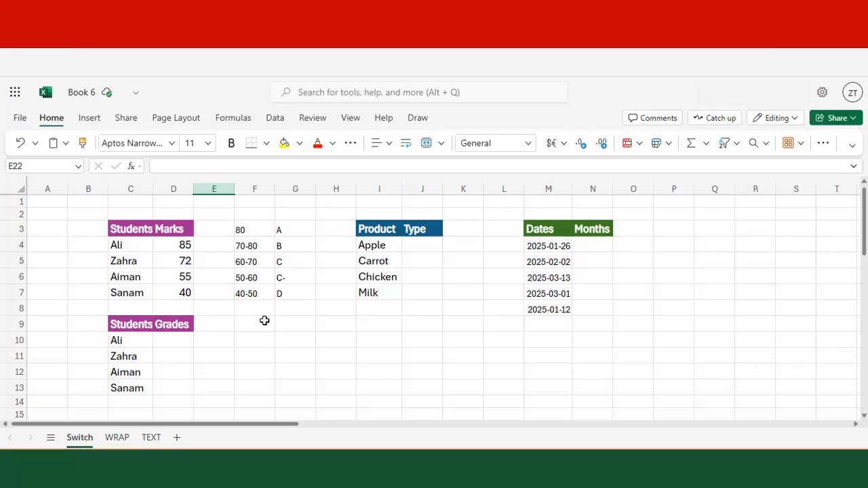
Step: Begin a SWITCH formula in D10 that matches TRUE, returning "A" for D4>=80 and "B" for D4>=70
{"action": "left_click", "coordinate": [173, 340]}
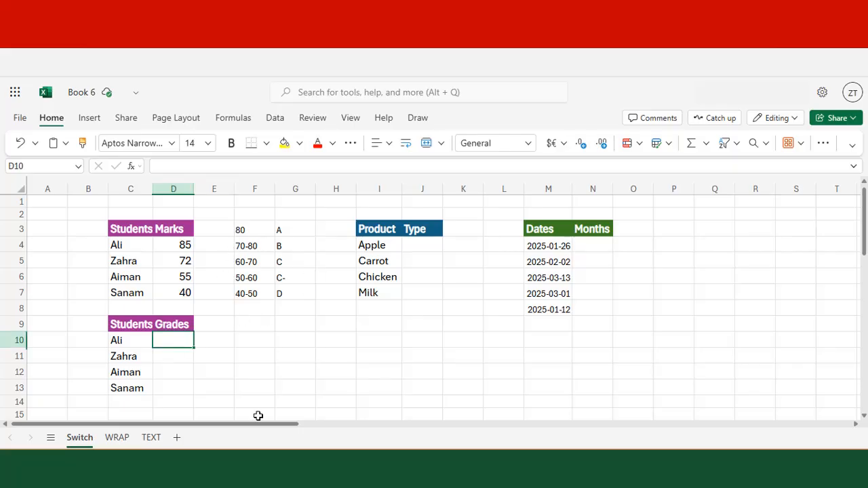
{"action": "type", "text": "=SWITCH"}
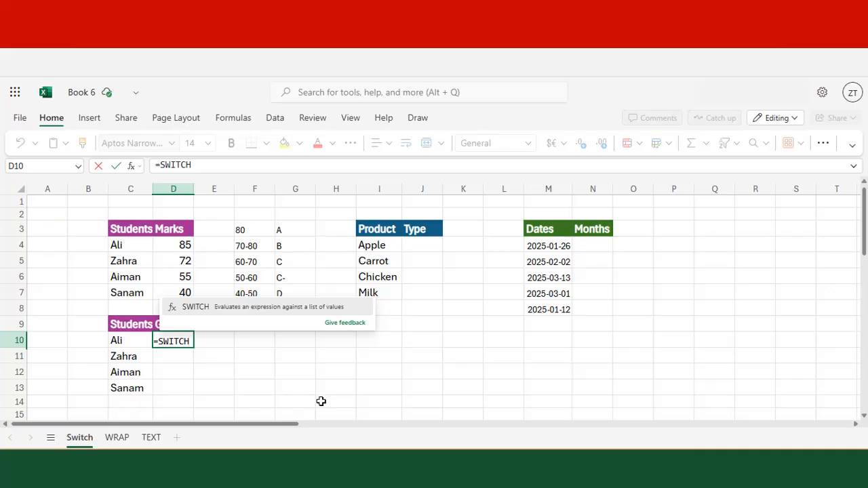
{"action": "type", "text": "(TRUE,"}
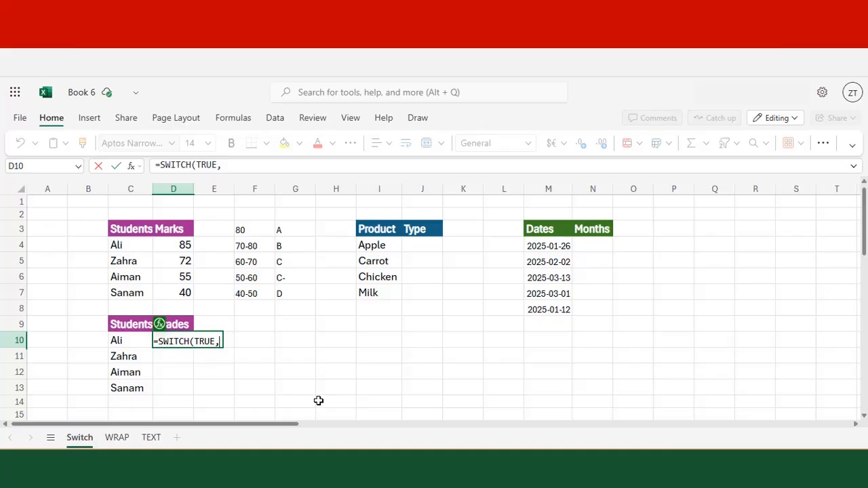
{"action": "key", "text": "Up"}
{"action": "key", "text": "Up"}
{"action": "key", "text": "Up"}
{"action": "key", "text": "Up"}
{"action": "key", "text": "Up"}
{"action": "key", "text": "Up"}
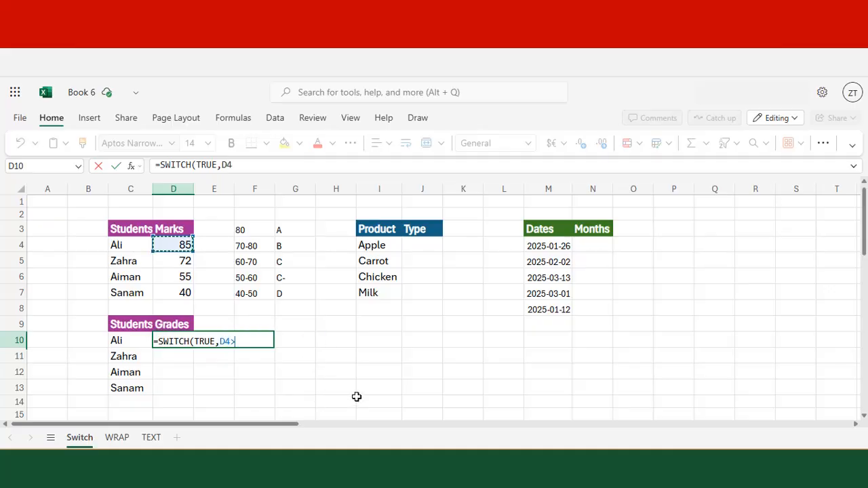
{"action": "type", "text": ">=80,"}
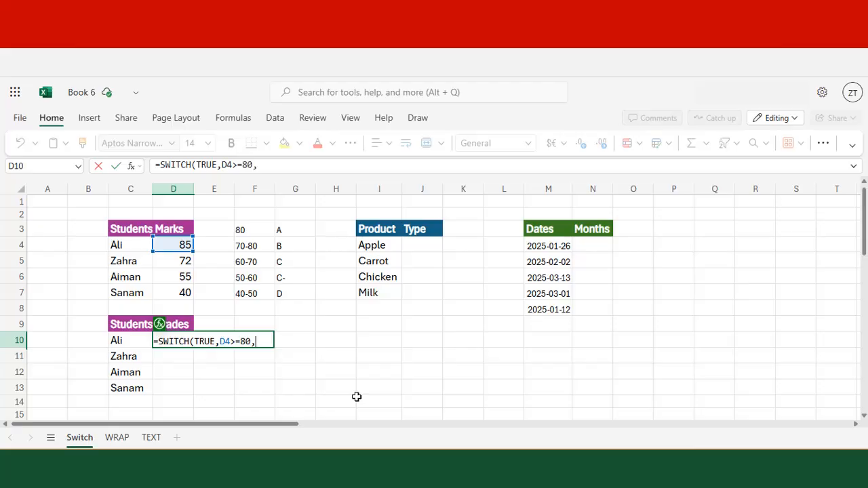
{"action": "type", "text": "\"A\",D4>="}
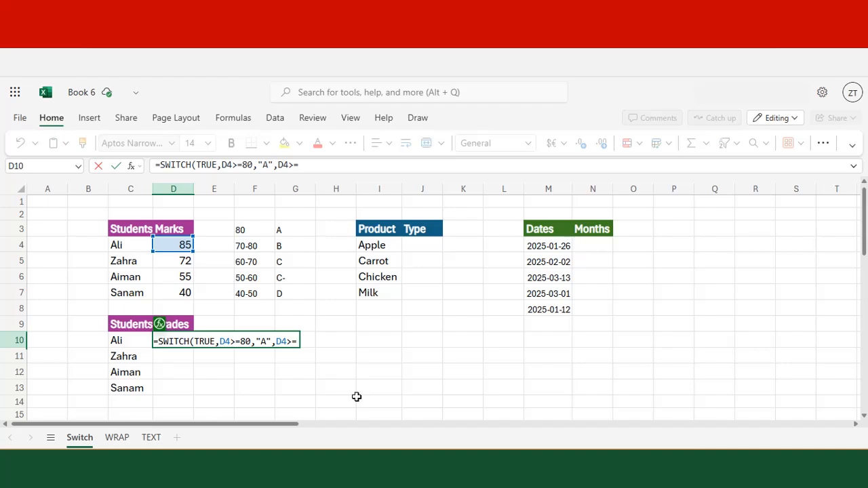
{"action": "type", "text": "70,\"B\",D4>="}
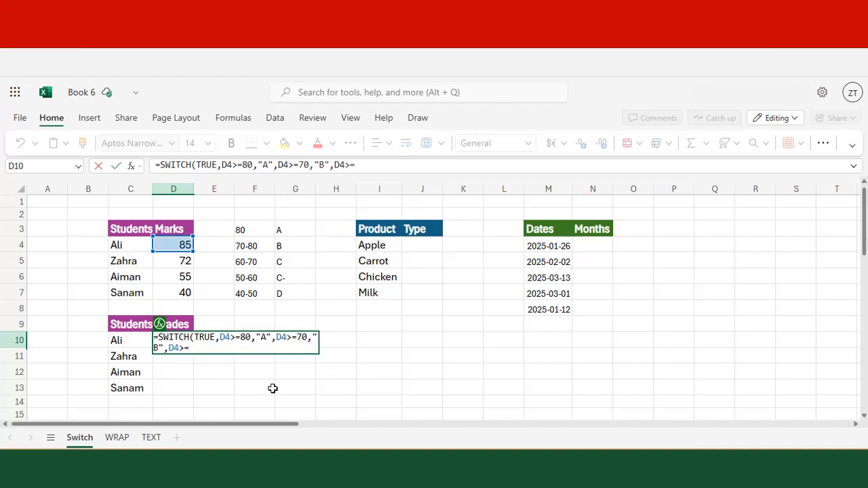
Step: Complete the D10 formula with "C" for D4>=60, "C-" for D4>=50 and "D" for D4>=40
{"action": "type", "text": "60,\""}
{"action": "type", "text": "C\","}
{"action": "type", "text": "D4>="}
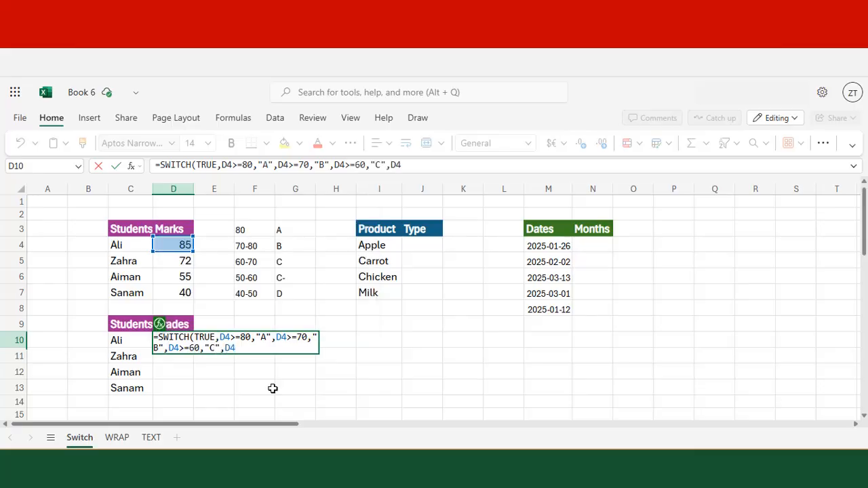
{"action": "type", "text": "50"}
{"action": "type", "text": ","}
{"action": "type", "text": "\"C-\",D"}
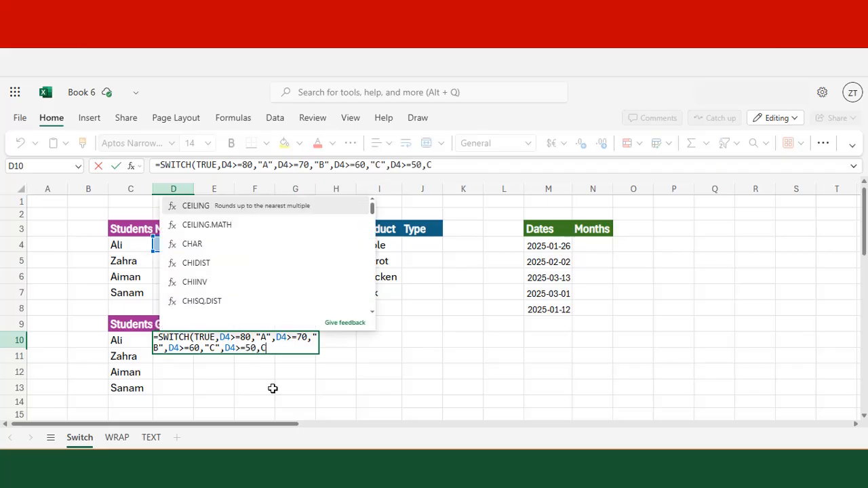
{"action": "type", "text": "4>=40"}
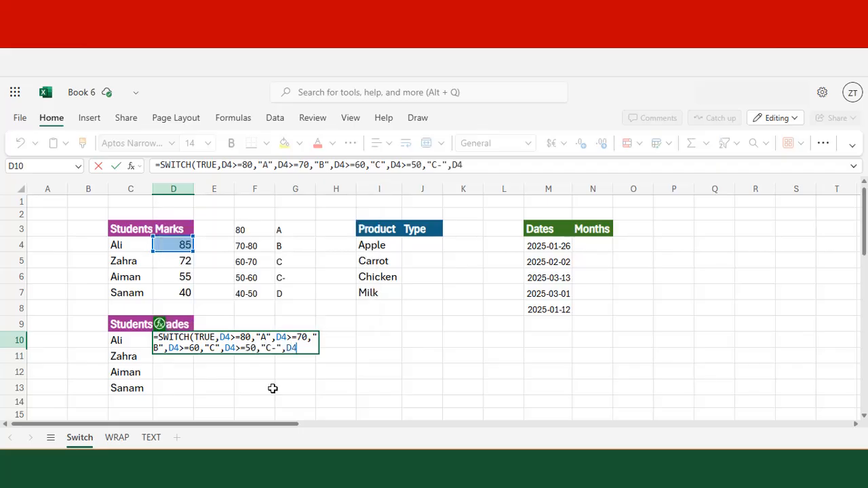
{"action": "key", "text": "BackSpace"}
{"action": "key", "text": "BackSpace"}
{"action": "type", "text": "40"}
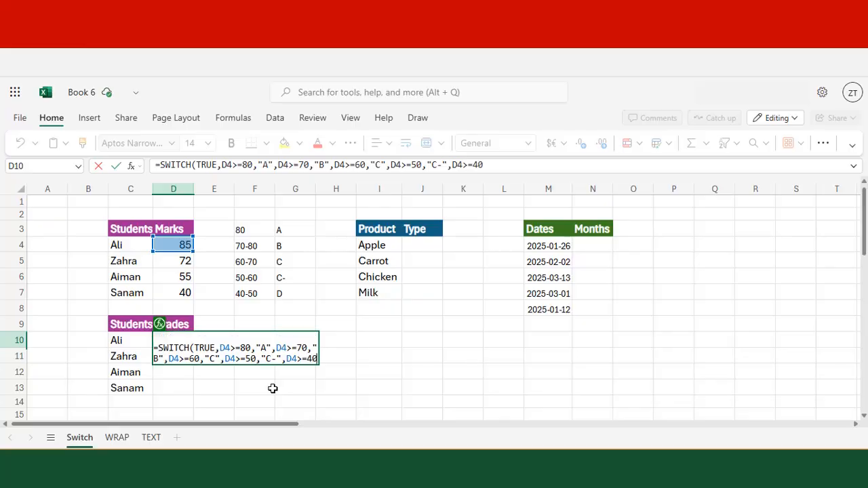
{"action": "type", "text": ",\"D"}
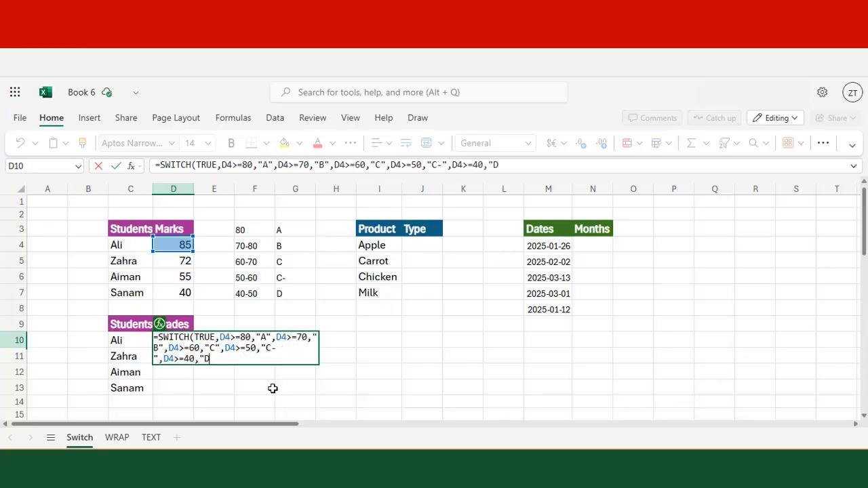
{"action": "type", "text": "\")"}
{"action": "key", "text": "Return"}
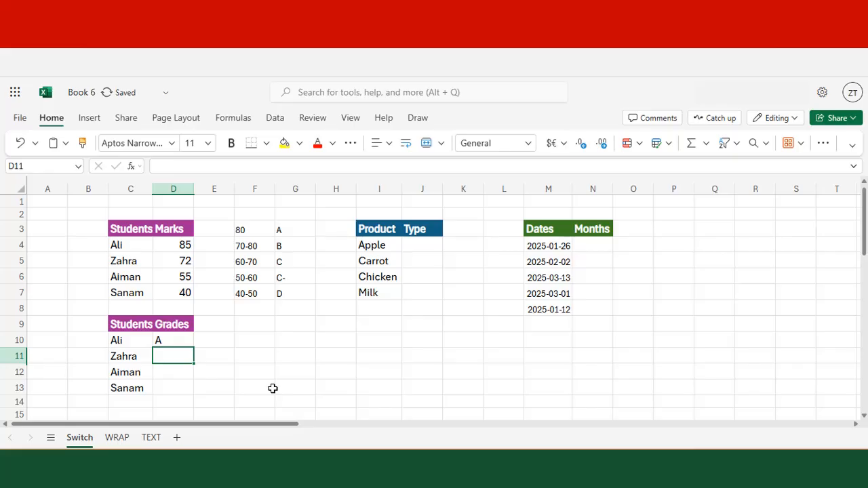
Step: Fill the grade formula from D10 down through D13 for the remaining students
{"action": "left_click", "coordinate": [179, 342]}
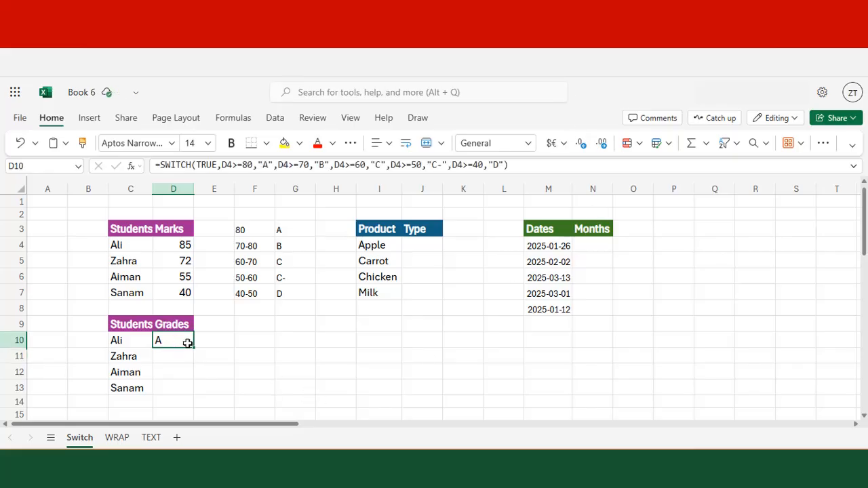
{"action": "double_click", "coordinate": [193, 348]}
{"action": "left_click", "coordinate": [172, 404]}
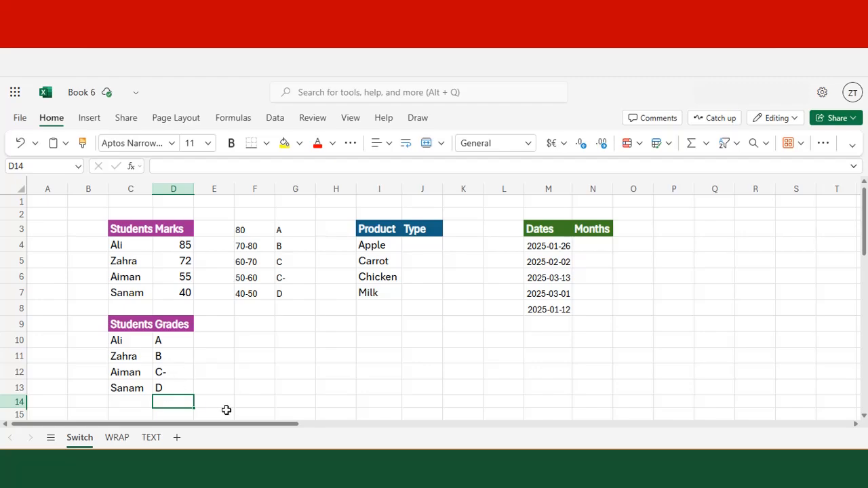
Step: Begin a SWITCH formula in J4 that evaluates I4 and returns "Fruit" for "Apple"
{"action": "left_click", "coordinate": [417, 248]}
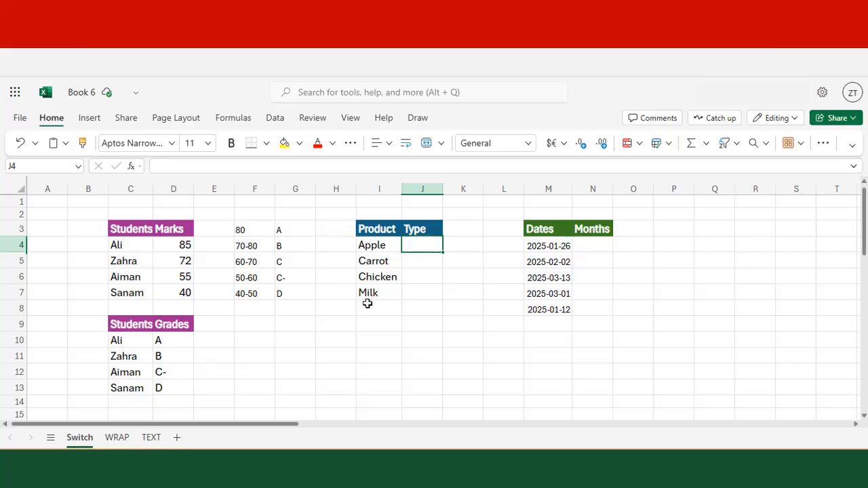
{"action": "left_click", "coordinate": [375, 325]}
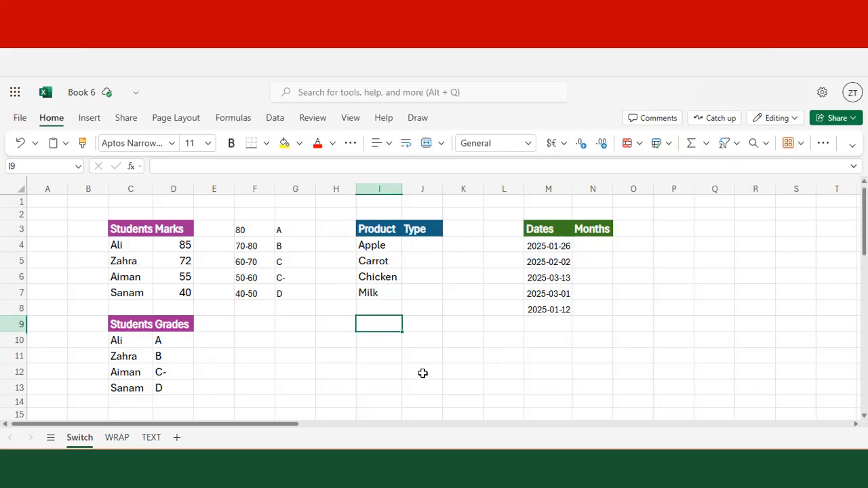
{"action": "left_click", "coordinate": [411, 251]}
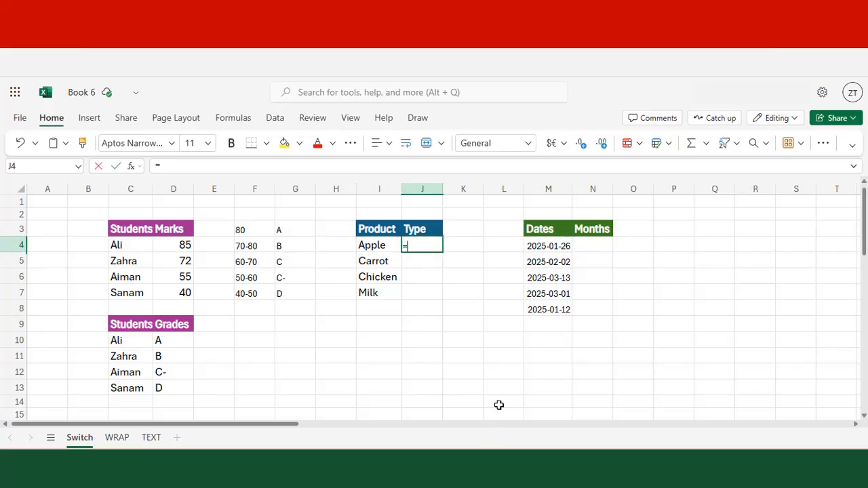
{"action": "type", "text": "=SWITCH("}
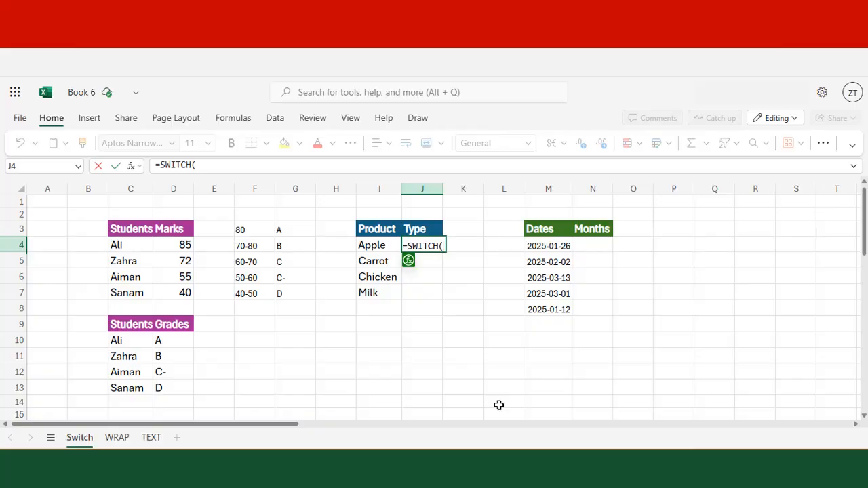
{"action": "left_click", "coordinate": [383, 244]}
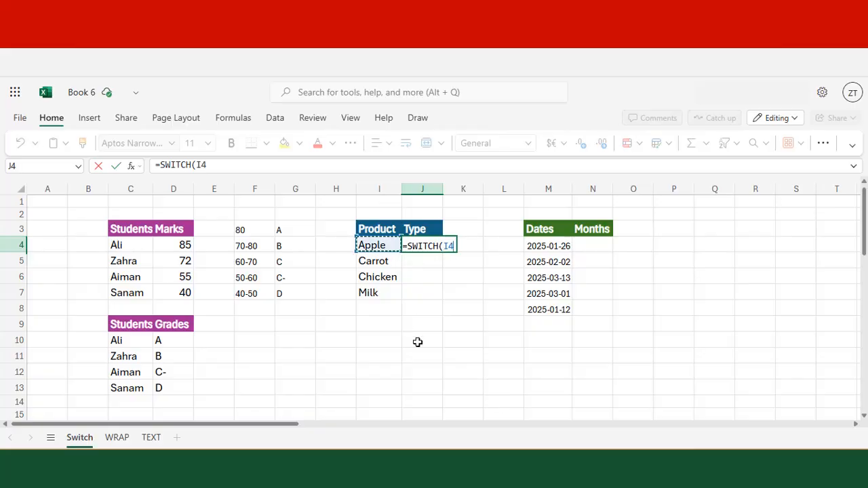
{"action": "type", "text": ","}
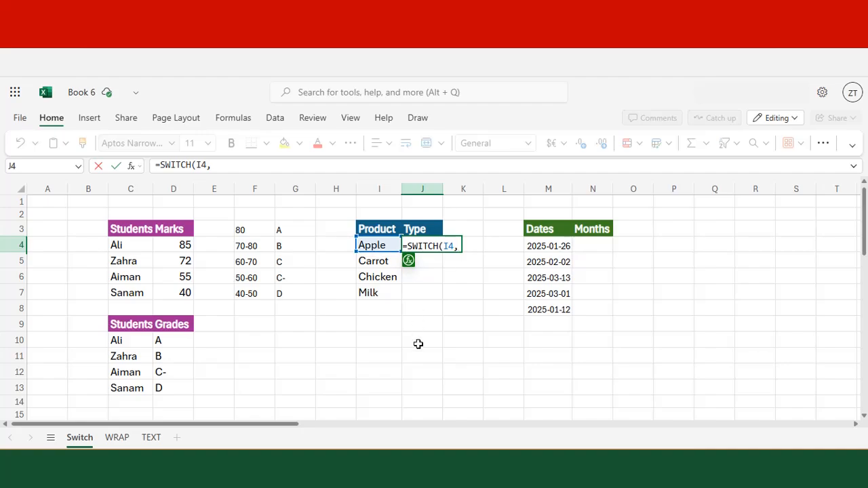
{"action": "type", "text": "\"Apple\""}
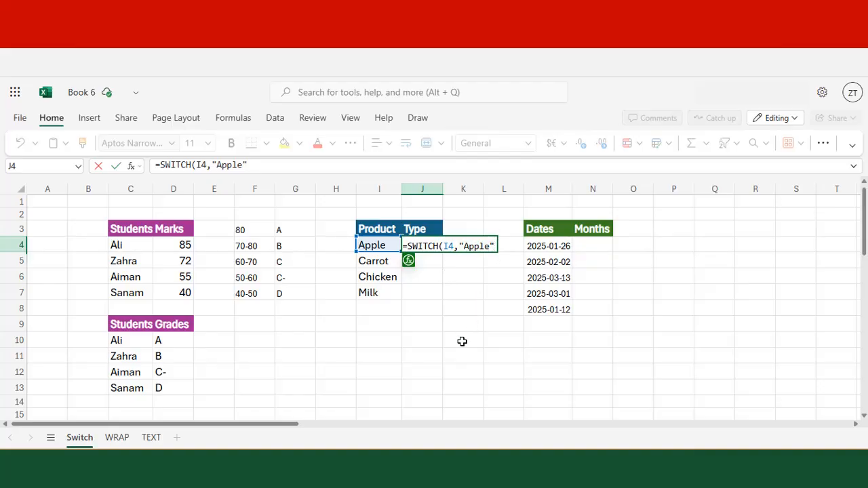
{"action": "type", "text": ",\"Fruit\","}
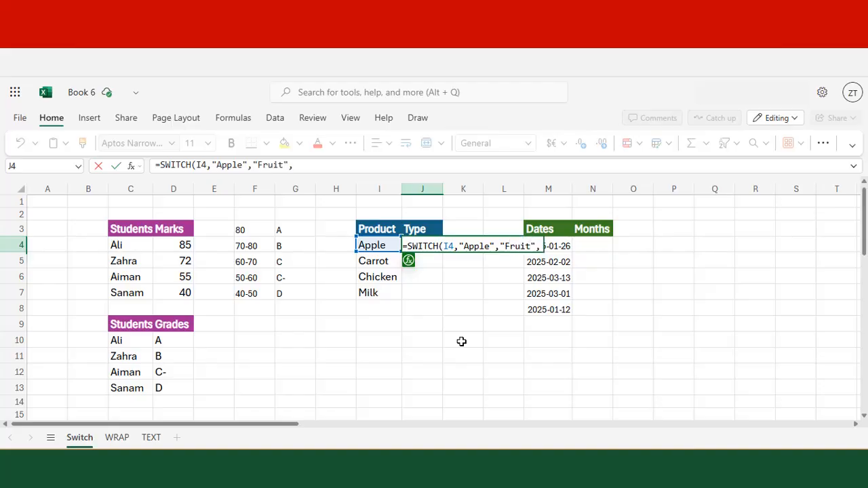
Step: Complete the J4 formula with "Carrot" as "Vegetable", "Chicken" as "Meat" and "Milk" as "Dairy"
{"action": "type", "text": "\"Carrot\",\"Vege"}
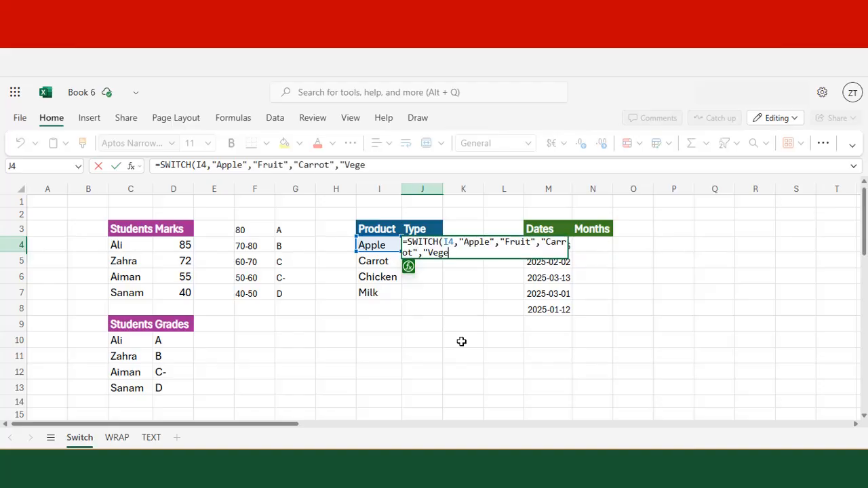
{"action": "type", "text": "table\",\"Chicken\","}
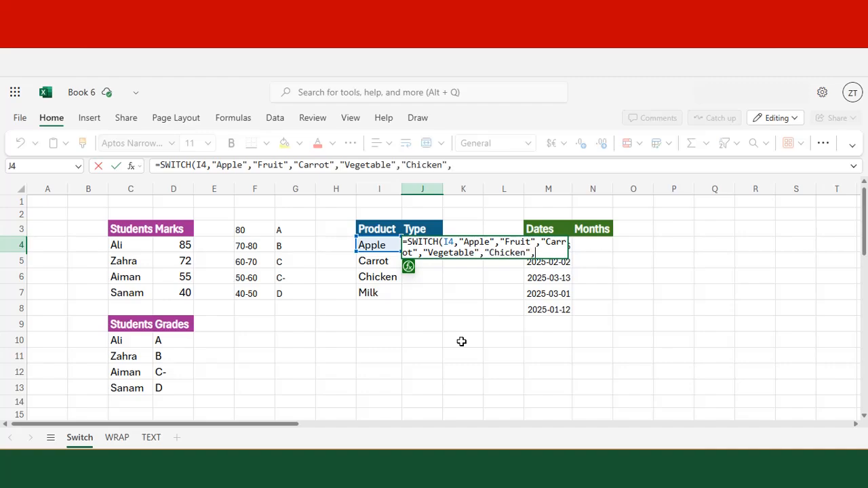
{"action": "type", "text": "\"Meat"}
{"action": "type", "text": "\",\"Meat\","}
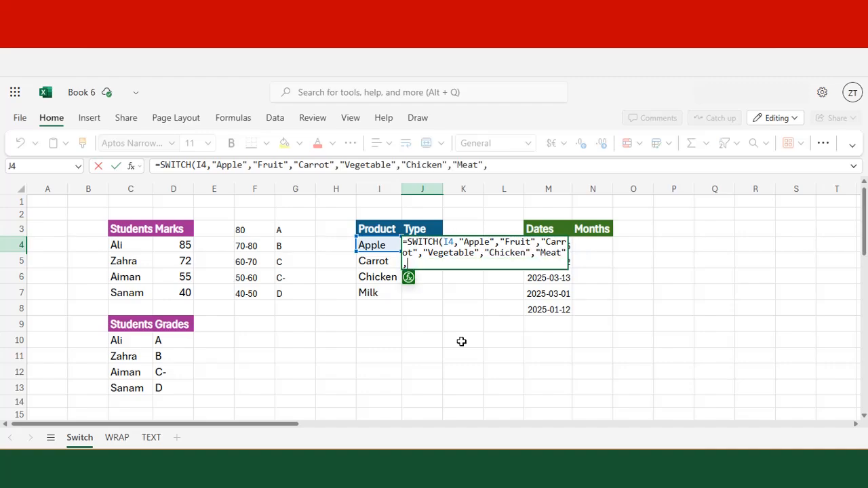
{"action": "type", "text": "M"}
{"action": "key", "text": "BackSpace"}
{"action": "type", "text": "\"Milk\",\"Dairy\""}
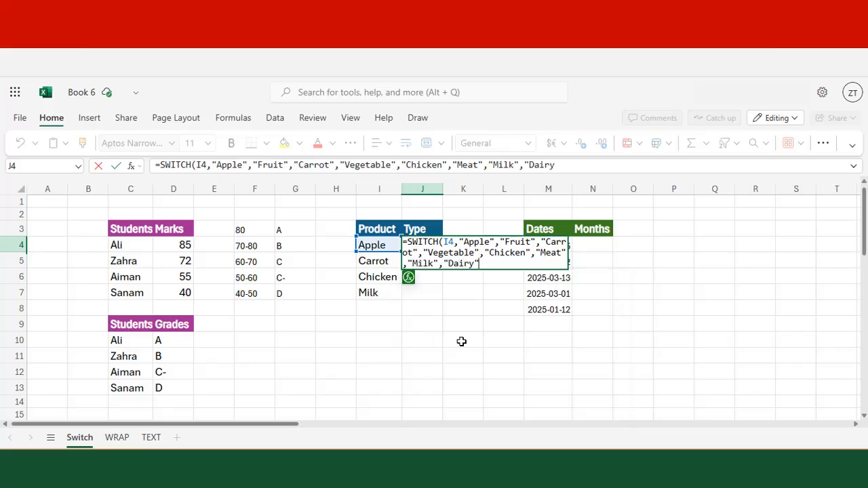
{"action": "type", "text": ")"}
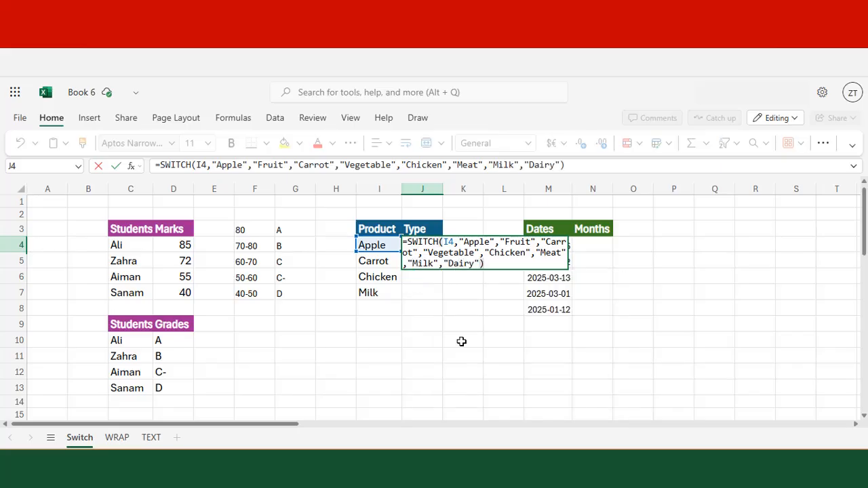
{"action": "key", "text": "Return"}
Step: Fill the product type formula from J4 down through J7
{"action": "left_click", "coordinate": [441, 250]}
{"action": "left_click_drag", "start_coordinate": [442, 252], "coordinate": [436, 290]}
{"action": "left_click", "coordinate": [427, 307]}
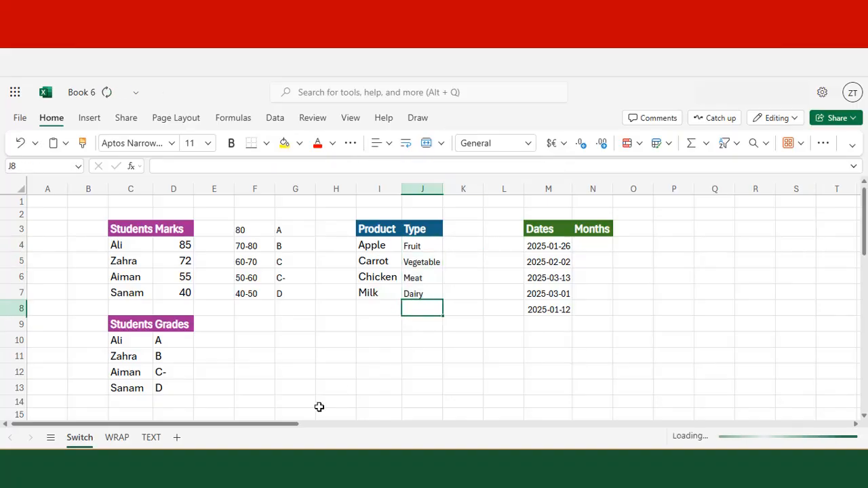
{"action": "double_click", "coordinate": [596, 250]}
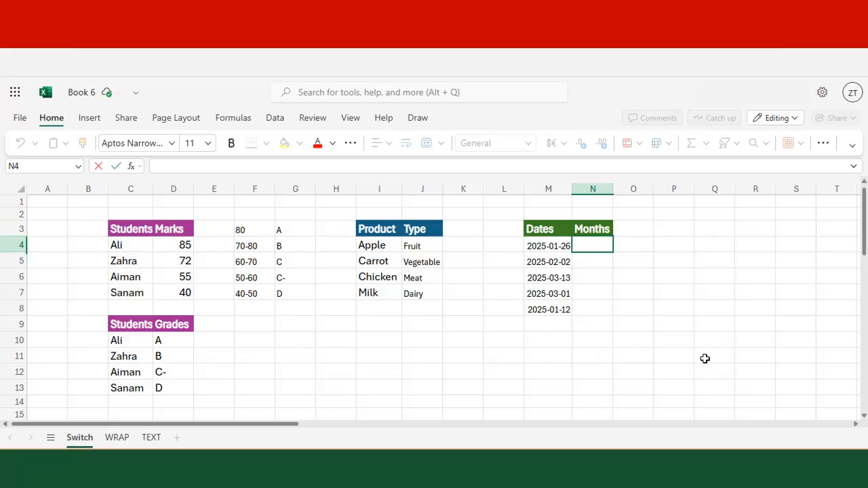
{"action": "key", "text": "Escape"}
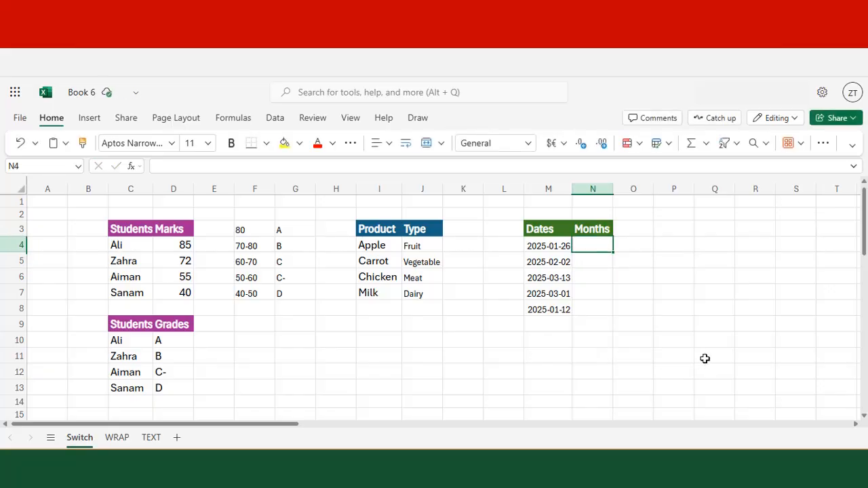
{"action": "key", "text": "Down"}
{"action": "key", "text": "Down"}
{"action": "key", "text": "Down"}
{"action": "key", "text": "Down"}
{"action": "key", "text": "Down"}
{"action": "key", "text": "Up"}
{"action": "key", "text": "Up"}
{"action": "key", "text": "Up"}
{"action": "key", "text": "Up"}
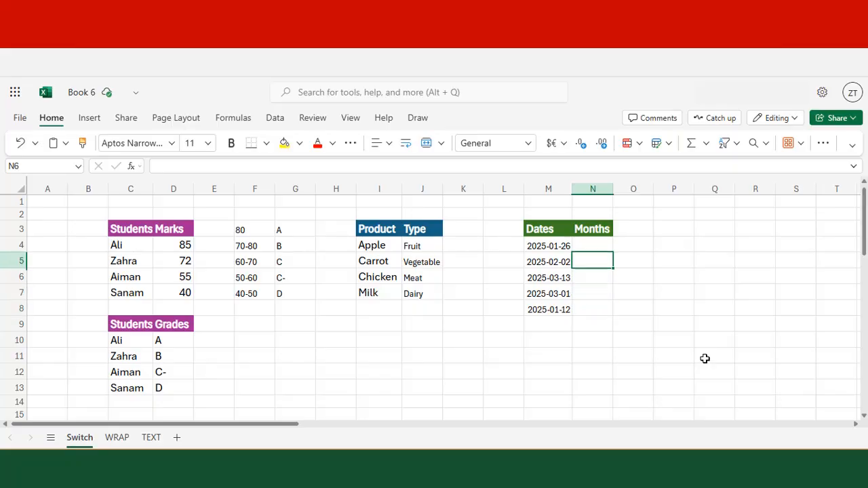
Step: Begin a SWITCH formula in N4 that evaluates MONTH(M4) and returns "Jan" for 1
{"action": "key", "text": "Up"}
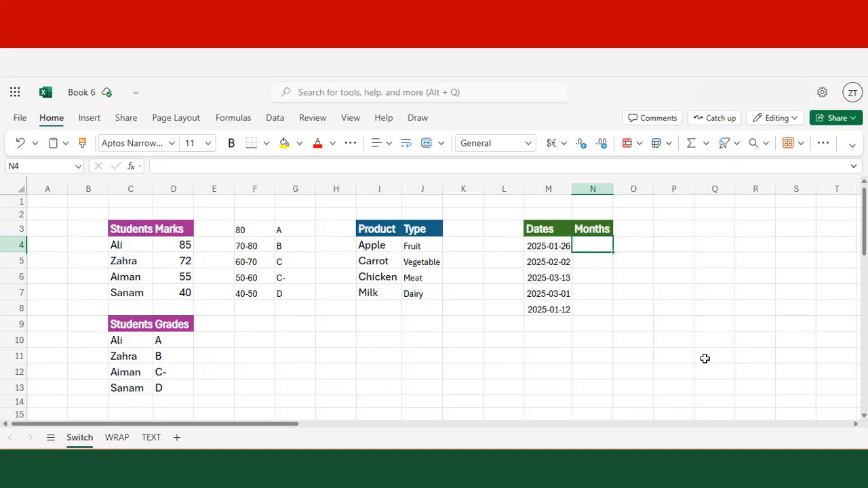
{"action": "key", "text": "F2"}
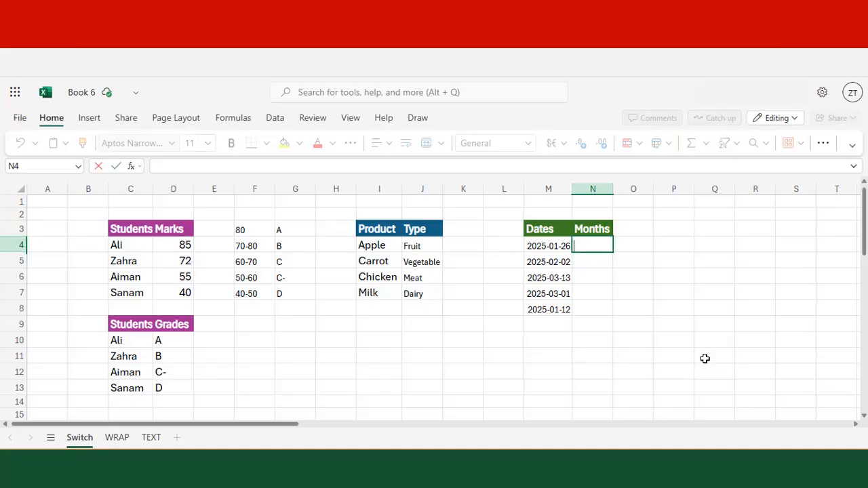
{"action": "type", "text": "=SWITCH("}
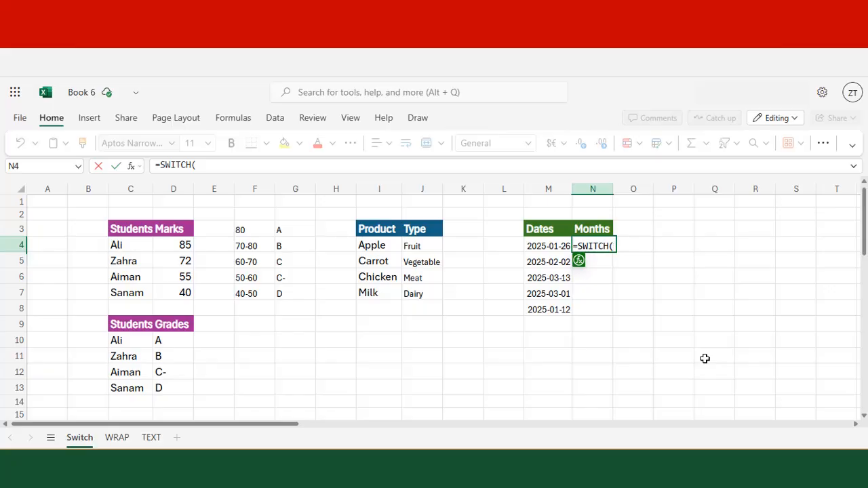
{"action": "type", "text": "MONTH("}
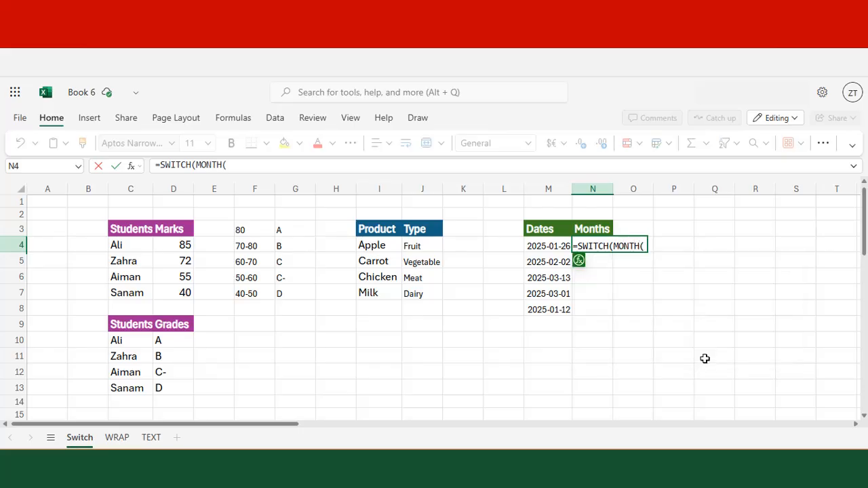
{"action": "left_click", "coordinate": [545, 244]}
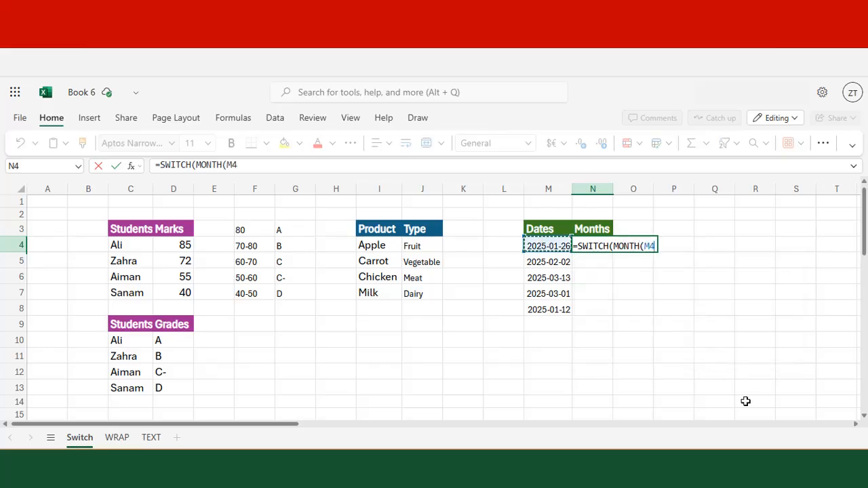
{"action": "type", "text": ")"}
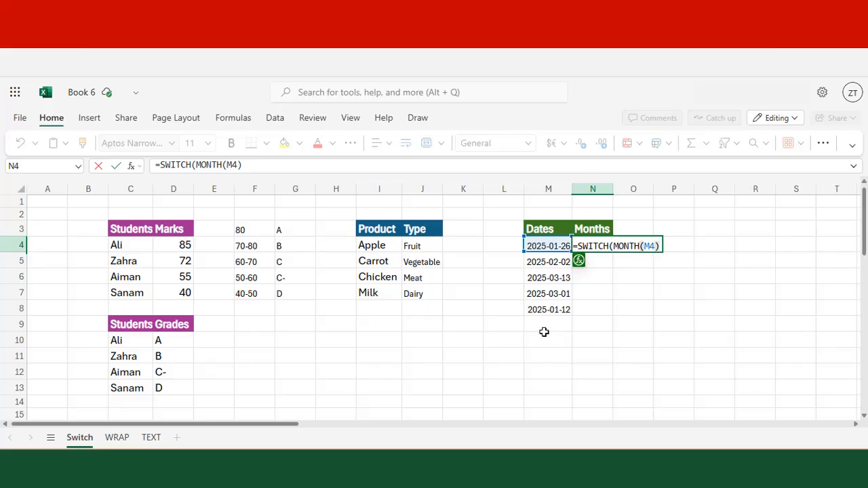
{"action": "type", "text": ",1"}
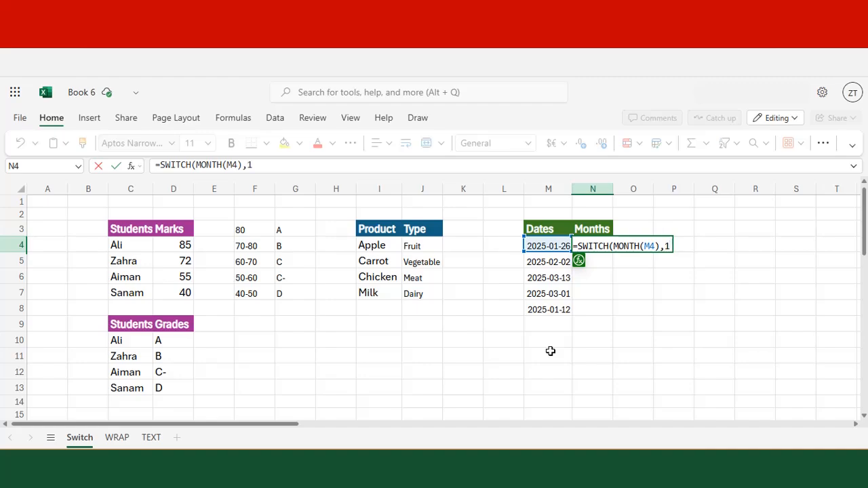
{"action": "type", "text": ",\"Jan\""}
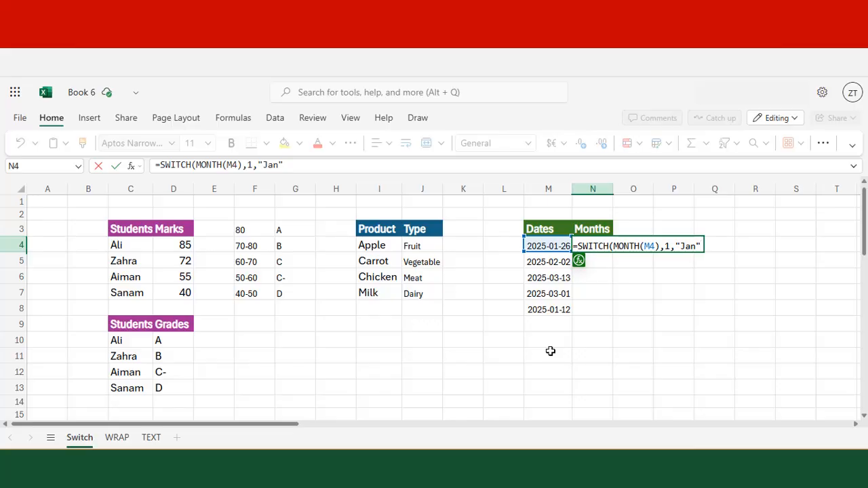
Step: Complete the N4 formula with 2 as "Feb" and 3 as "March"
{"action": "type", "text": ",2,\"Feb\","}
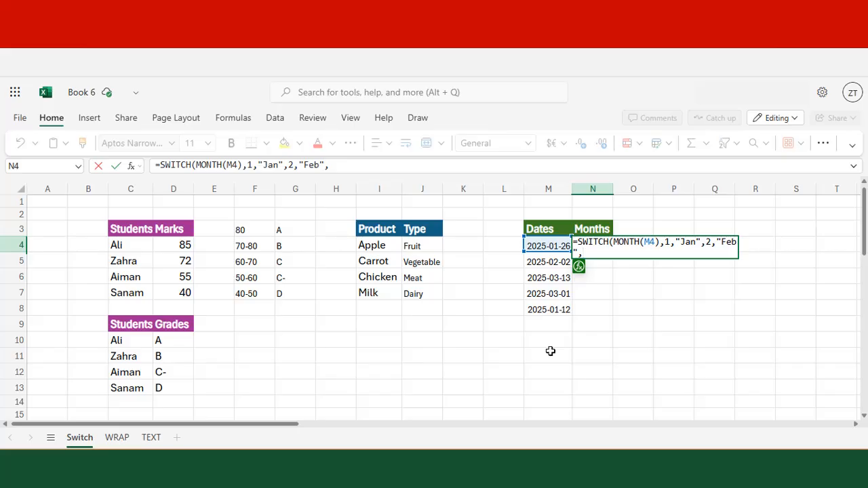
{"action": "type", "text": "3, \"March\")"}
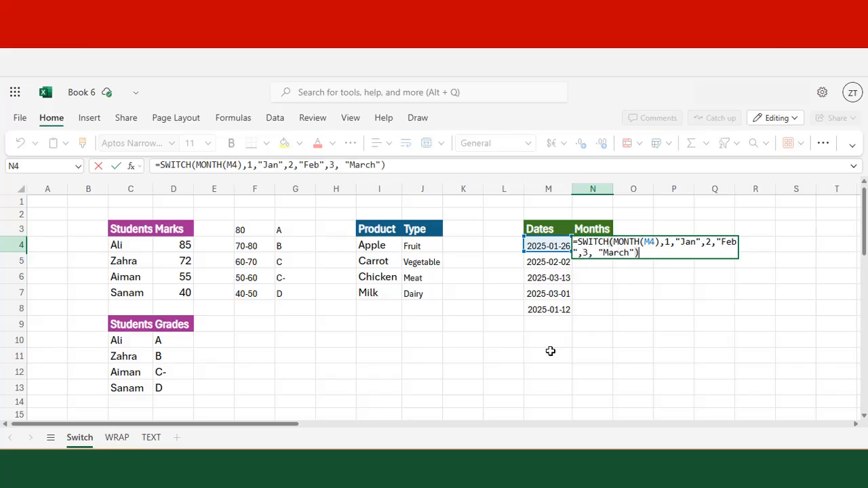
{"action": "key", "text": "Return"}
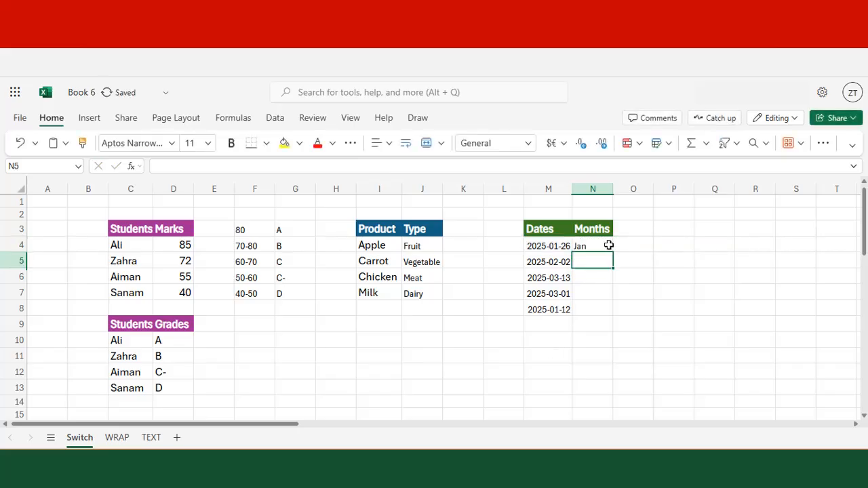
Step: Fill the month name formula from N4 down through N8
{"action": "left_click", "coordinate": [608, 245]}
{"action": "left_click_drag", "start_coordinate": [612, 252], "coordinate": [607, 313]}
{"action": "left_click", "coordinate": [590, 341]}
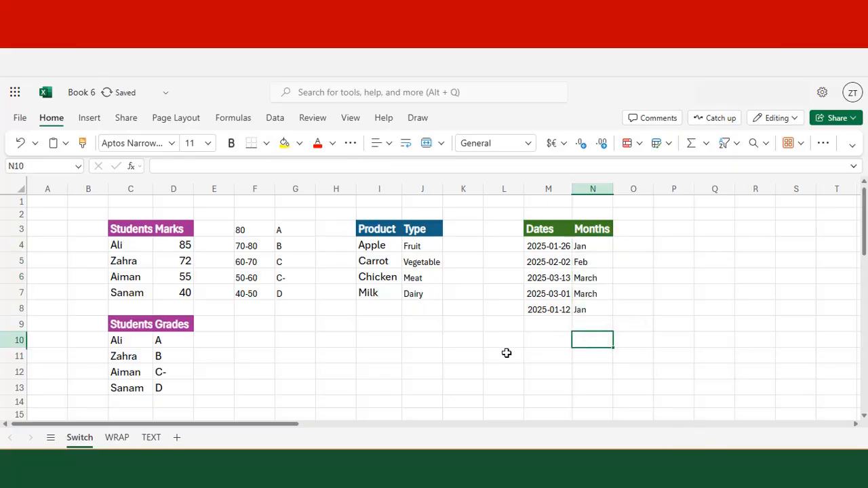
Step: Enter =MONTH(M4) in L4 and fill it down through L8 beside the dates
{"action": "left_click", "coordinate": [559, 341]}
{"action": "key", "text": "Up"}
{"action": "key", "text": "Up"}
{"action": "key", "text": "Up"}
{"action": "key", "text": "Up"}
{"action": "key", "text": "Up"}
{"action": "key", "text": "Up"}
{"action": "key", "text": "Left"}
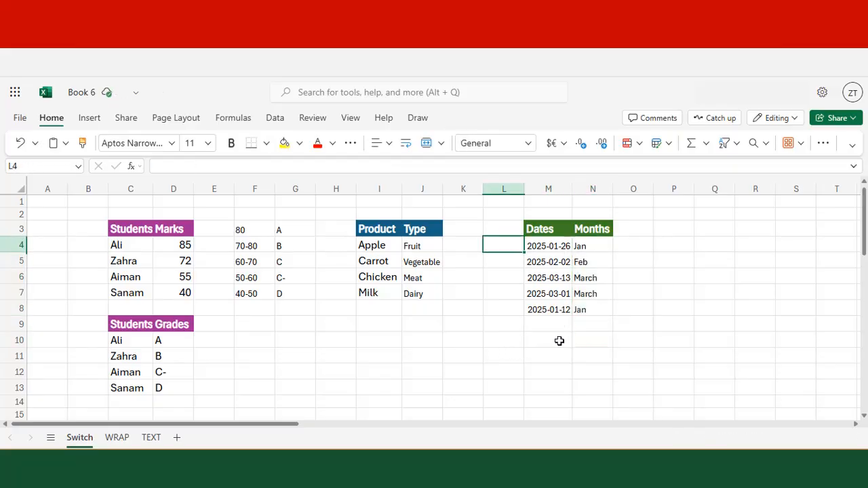
{"action": "type", "text": "=MON"}
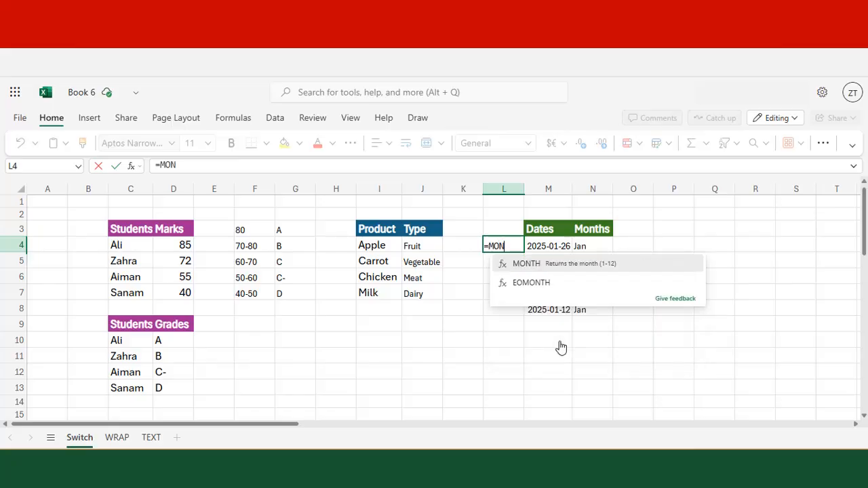
{"action": "type", "text": "TH("}
{"action": "left_click", "coordinate": [548, 244]}
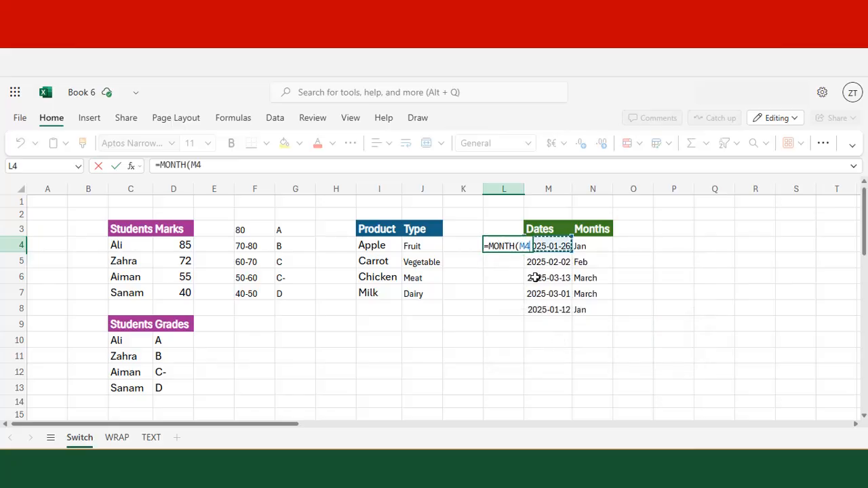
{"action": "type", "text": ")"}
{"action": "key", "text": "Return"}
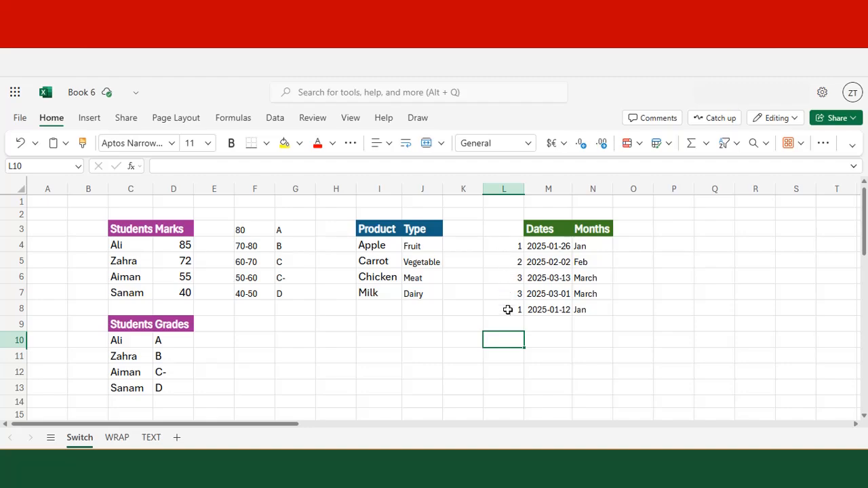
Step: Review the SWITCH and MONTH formula in N4 without changing it
{"action": "double_click", "coordinate": [597, 245]}
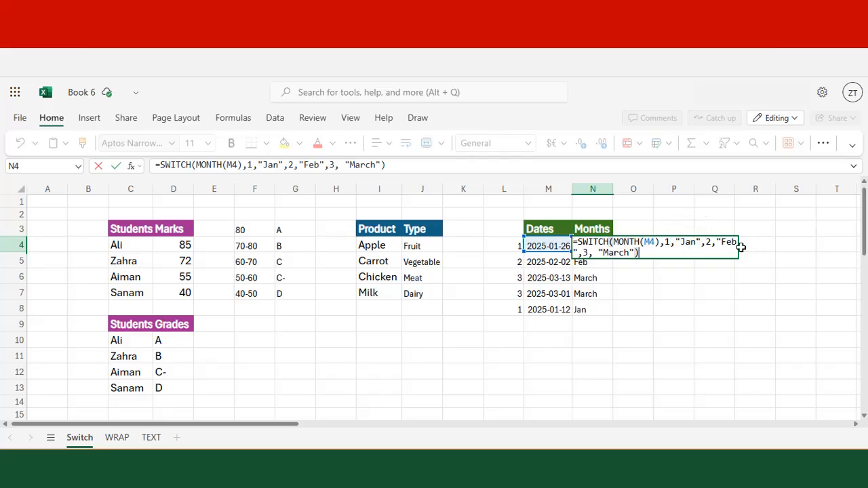
{"action": "key", "text": "Return"}
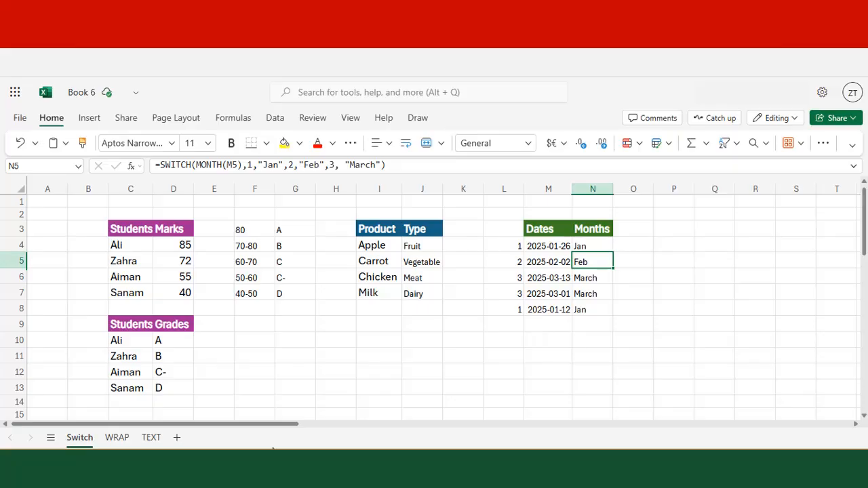
Step: Switch to the WRAP sheet and examine the names, IDs and amounts laid out in row 3
{"action": "left_click", "coordinate": [117, 437]}
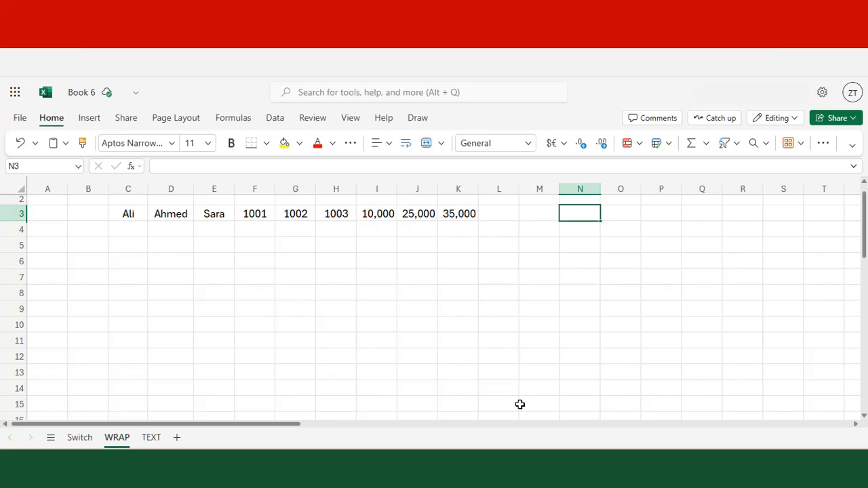
{"action": "left_click", "coordinate": [128, 214]}
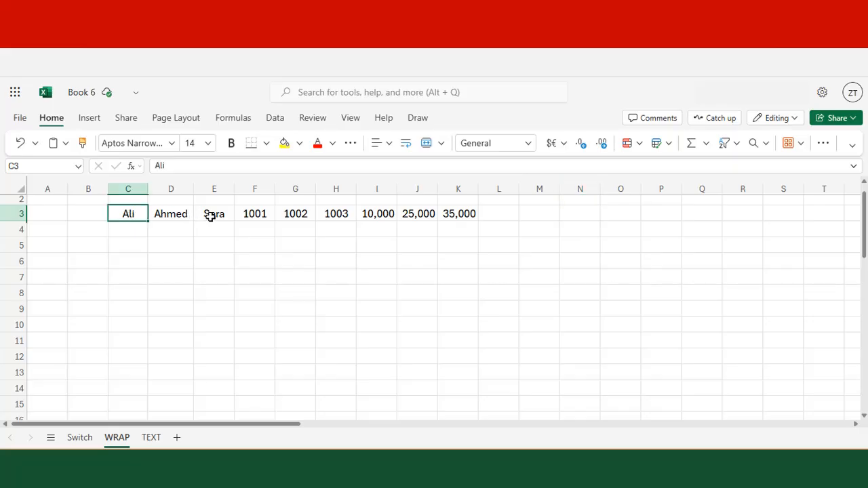
{"action": "left_click", "coordinate": [137, 245]}
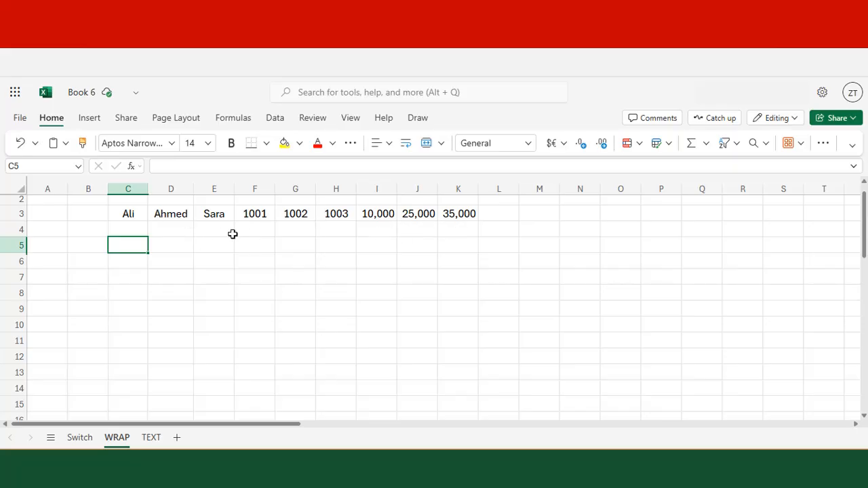
{"action": "left_click", "coordinate": [129, 211]}
{"action": "left_click", "coordinate": [213, 212]}
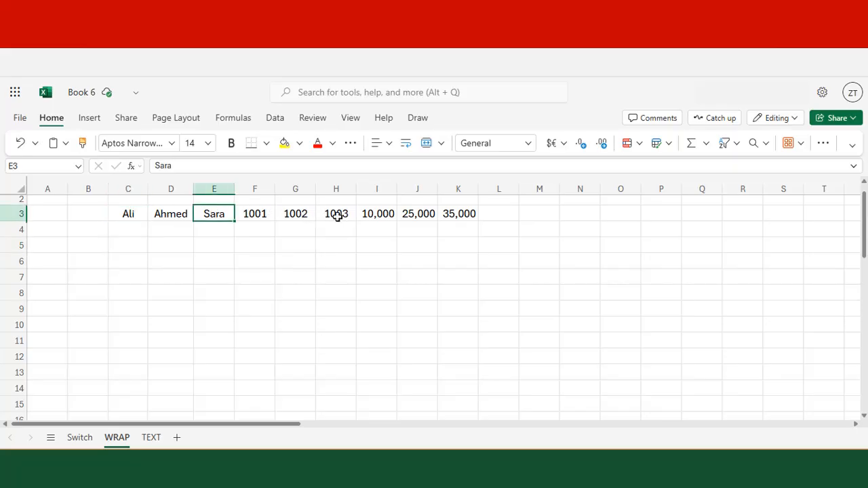
Step: Enter =WRAPROWS(C3:K3,3) in C5 to wrap the row 3 data into rows of three values
{"action": "key", "text": "Left"}
{"action": "key", "text": "Left"}
{"action": "key", "text": "Down"}
{"action": "key", "text": "Down"}
{"action": "type", "text": "=W"}
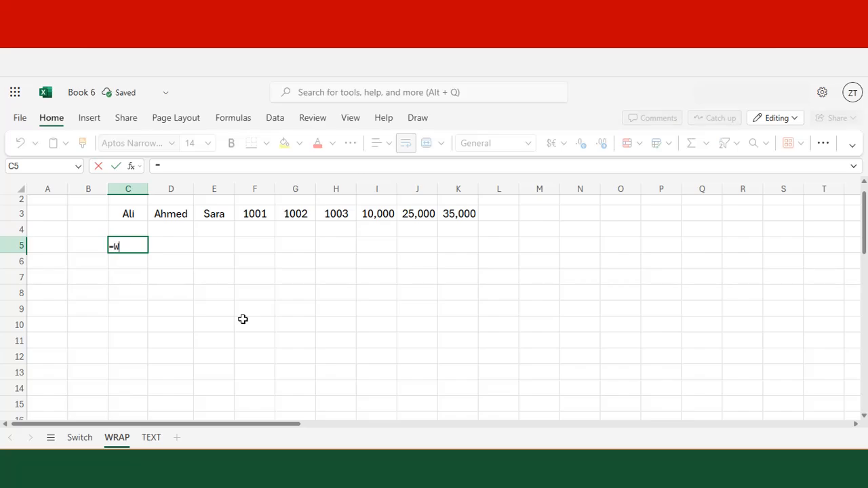
{"action": "type", "text": "RAPROWS("}
{"action": "left_click_drag", "start_coordinate": [135, 213], "coordinate": [453, 213]}
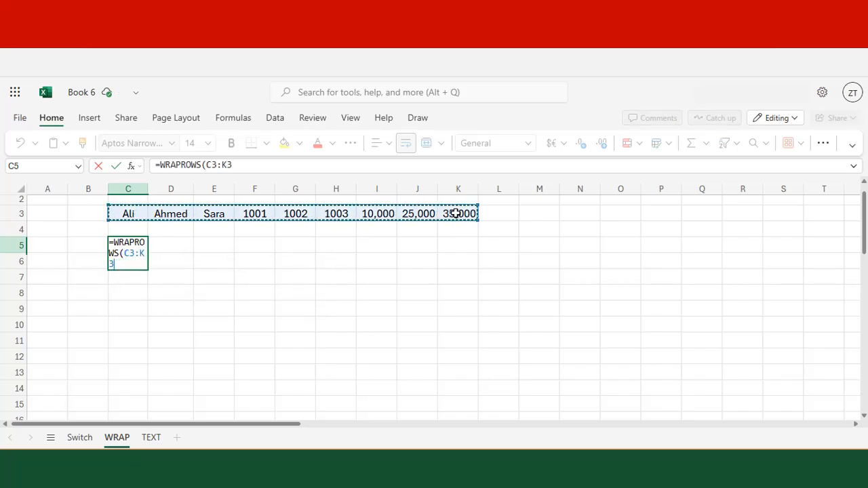
{"action": "left_click", "coordinate": [273, 166]}
{"action": "type", "text": ","}
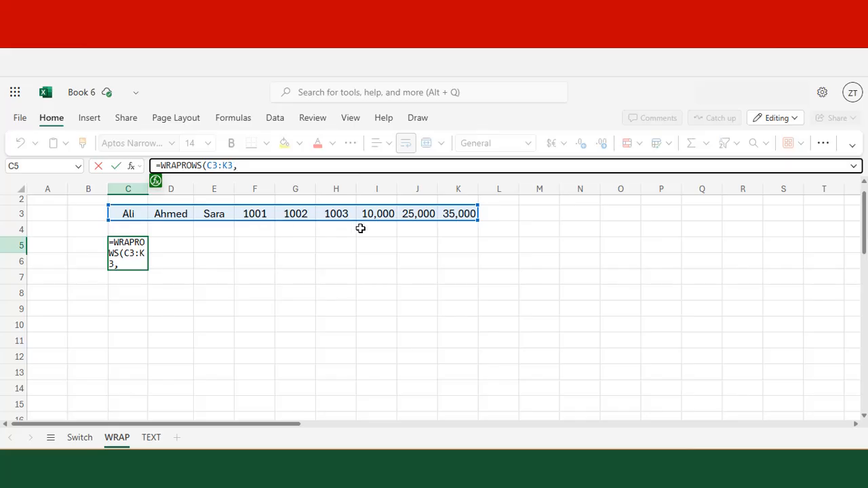
{"action": "type", "text": "3)"}
{"action": "key", "text": "Return"}
Step: Enter =WRAPCOLS(C3:K3,3) in C9 to wrap the row 3 data into columns of three values
{"action": "left_click", "coordinate": [129, 312]}
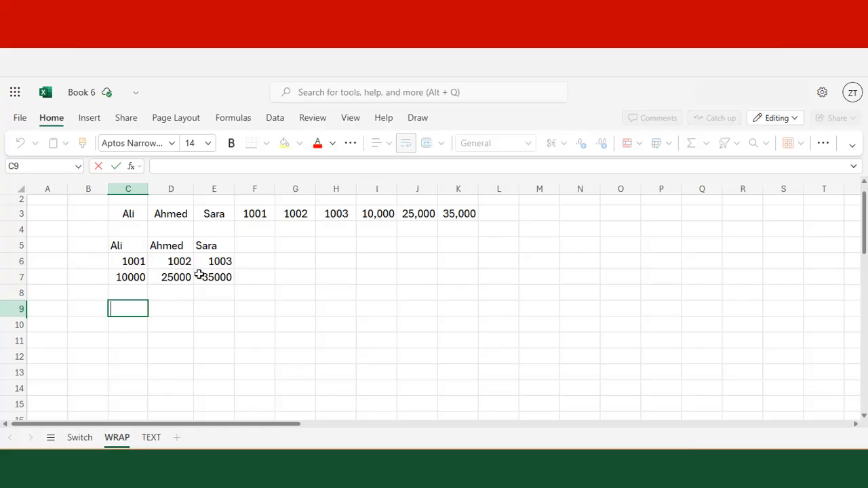
{"action": "key", "text": "Return"}
{"action": "key", "text": "Up"}
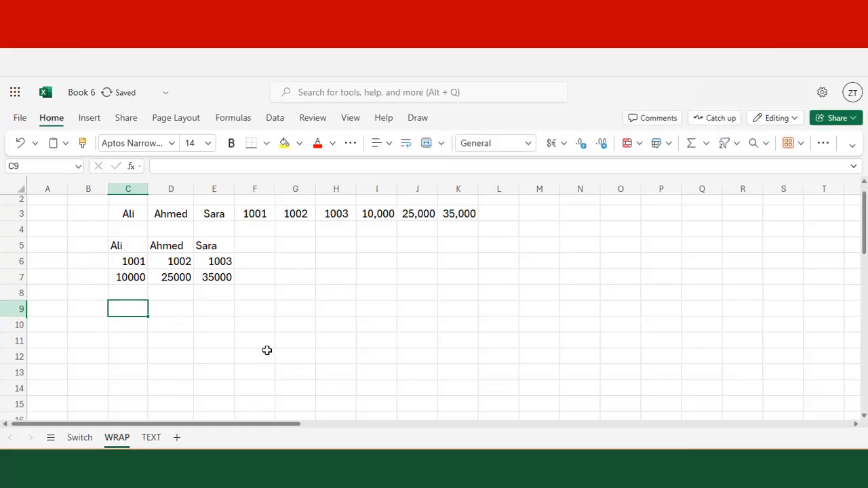
{"action": "type", "text": "=WRAPCO"}
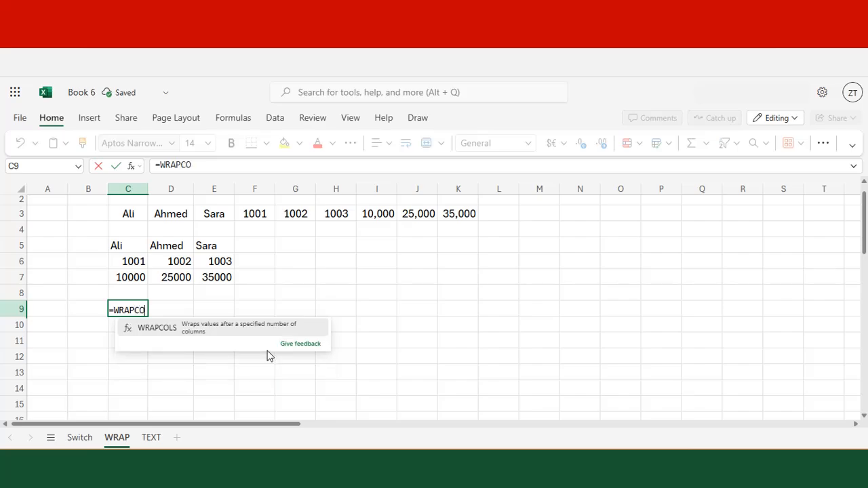
{"action": "key", "text": "Tab"}
{"action": "left_click_drag", "start_coordinate": [143, 214], "coordinate": [451, 213]}
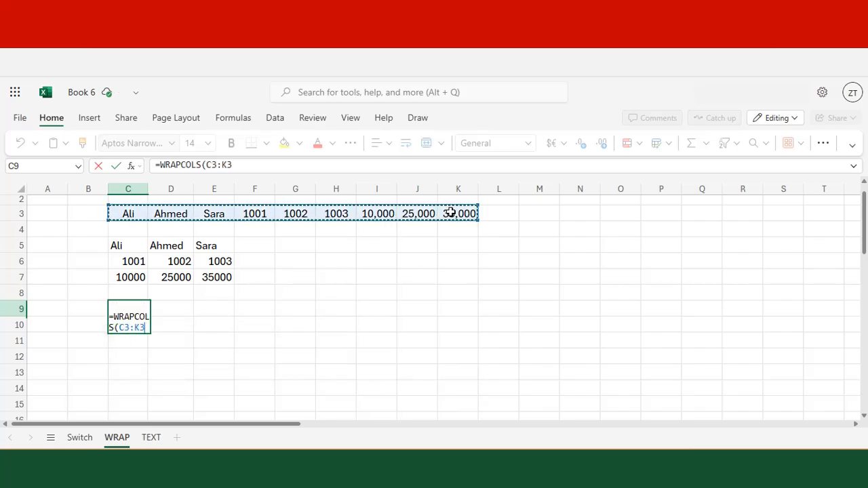
{"action": "left_click", "coordinate": [251, 164]}
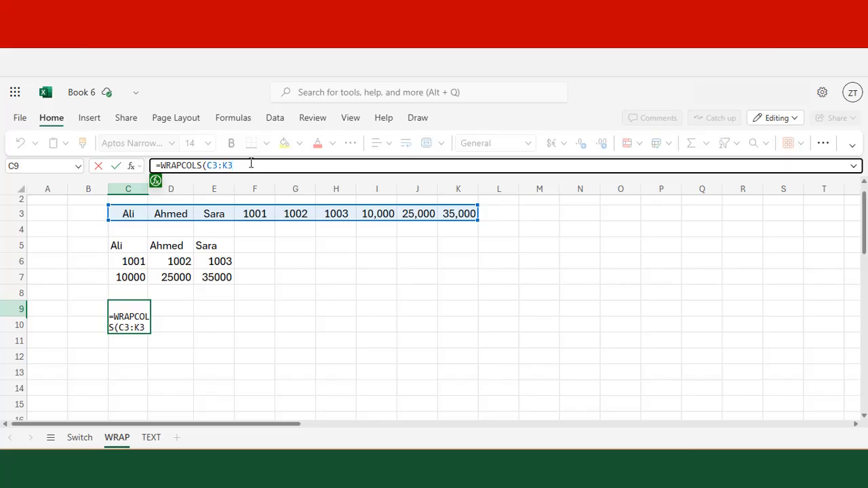
{"action": "type", "text": ",3"}
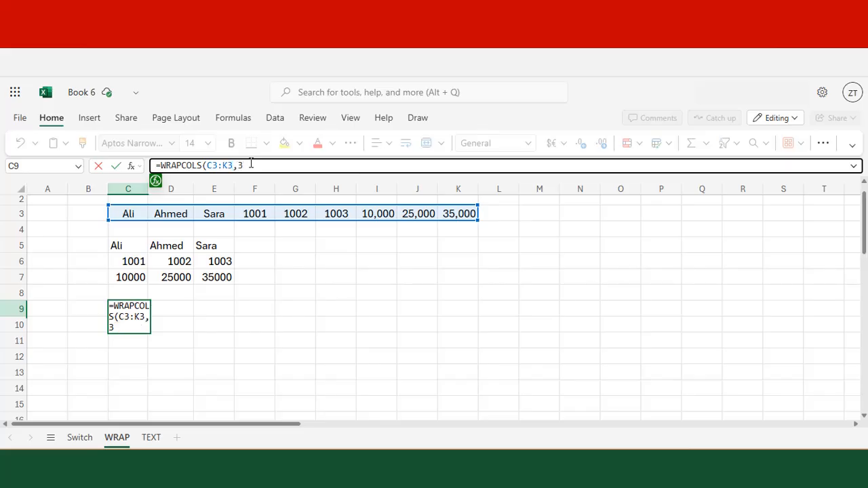
{"action": "type", "text": ")"}
{"action": "key", "text": "Return"}
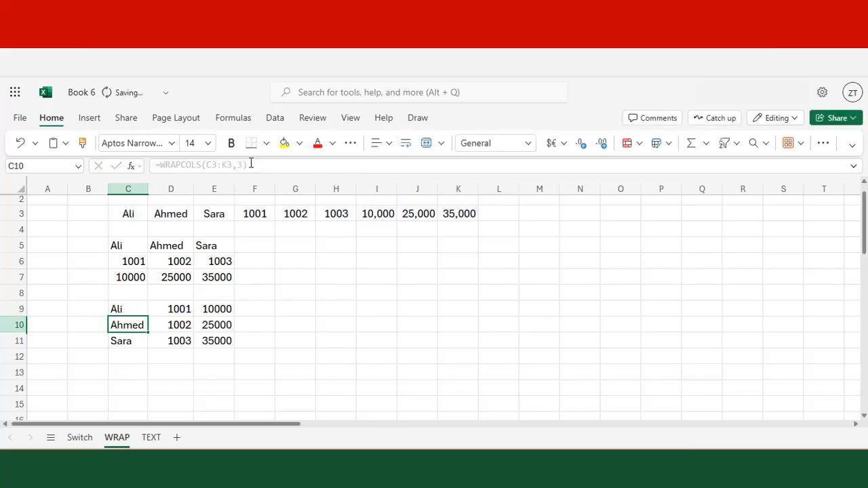
{"action": "left_click", "coordinate": [139, 372]}
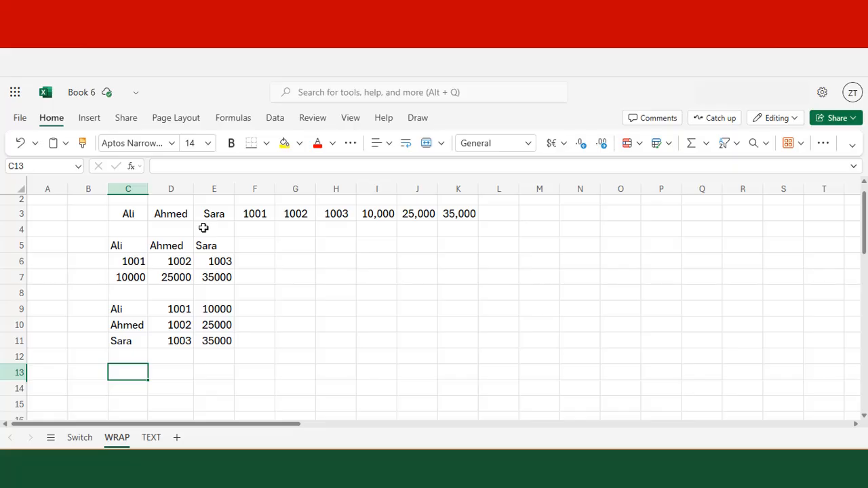
Step: Delete the WRAPROWS formula in C5 and the WRAPCOLS formula in C9
{"action": "left_click", "coordinate": [129, 244]}
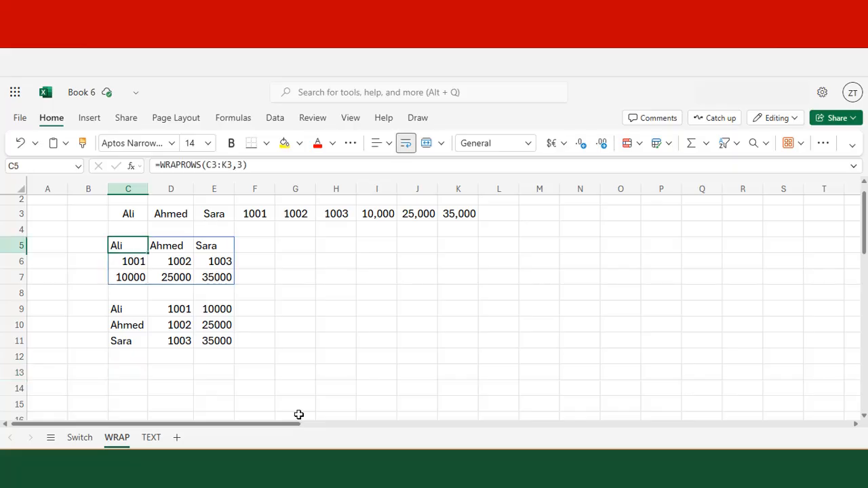
{"action": "key", "text": "Delete"}
{"action": "key", "text": "Down"}
{"action": "key", "text": "Down"}
{"action": "key", "text": "Down"}
{"action": "key", "text": "Down"}
{"action": "key", "text": "Delete"}
{"action": "key", "text": "Left"}
{"action": "key", "text": "Left"}
{"action": "key", "text": "Left"}
{"action": "key", "text": "Left"}
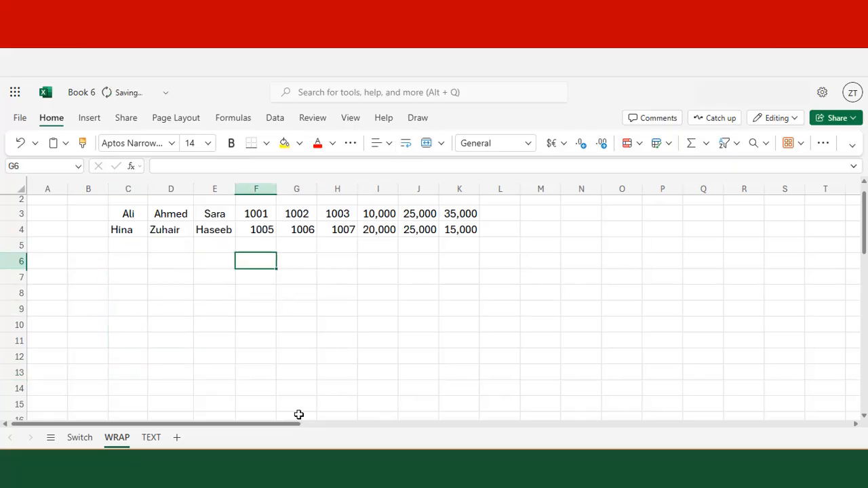
{"action": "key", "text": "Down"}
{"action": "key", "text": "Down"}
{"action": "key", "text": "Down"}
{"action": "key", "text": "Down"}
{"action": "key", "text": "Up"}
{"action": "key", "text": "Up"}
{"action": "key", "text": "Up"}
{"action": "key", "text": "Up"}
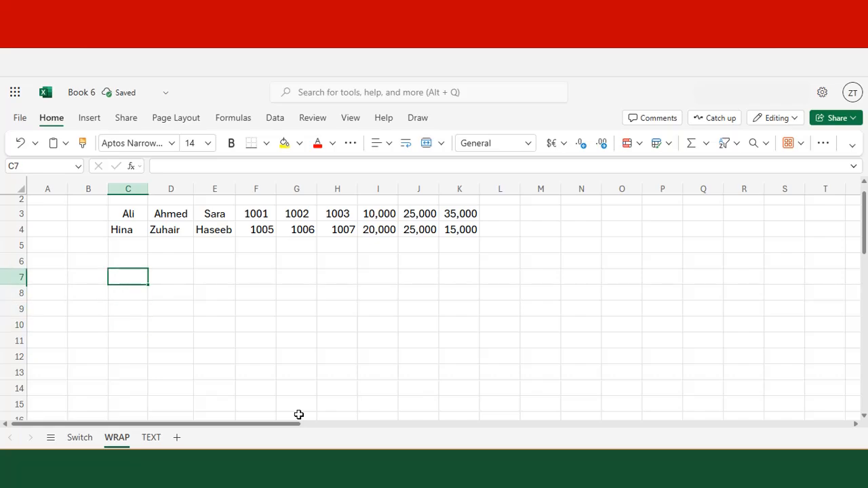
{"action": "key", "text": "Down"}
{"action": "key", "text": "Down"}
{"action": "key", "text": "Down"}
{"action": "key", "text": "Down"}
{"action": "key", "text": "Down"}
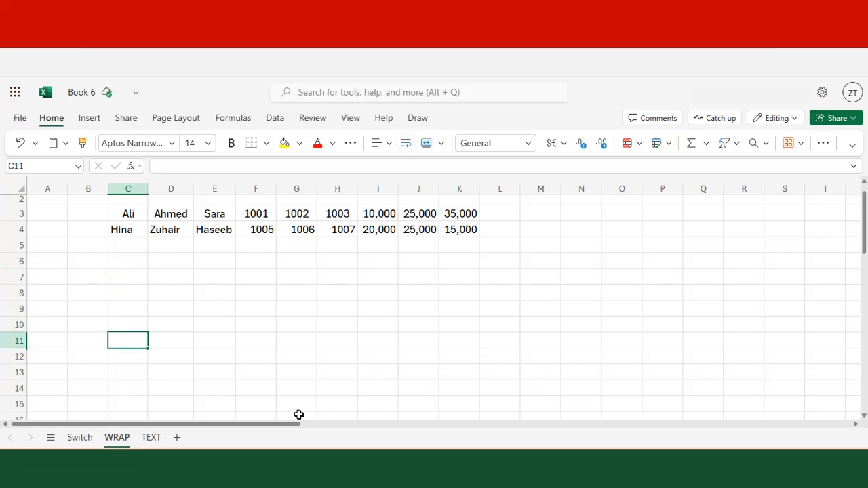
Step: Enter =WRAPROWS(HSTACK(C3:K3,C4:K4),3) in C7 to wrap both data rows into rows of three values
{"action": "key", "text": "Up"}
{"action": "key", "text": "Up"}
{"action": "key", "text": "Up"}
{"action": "key", "text": "Up"}
{"action": "key", "text": "Up"}
{"action": "key", "text": "Down"}
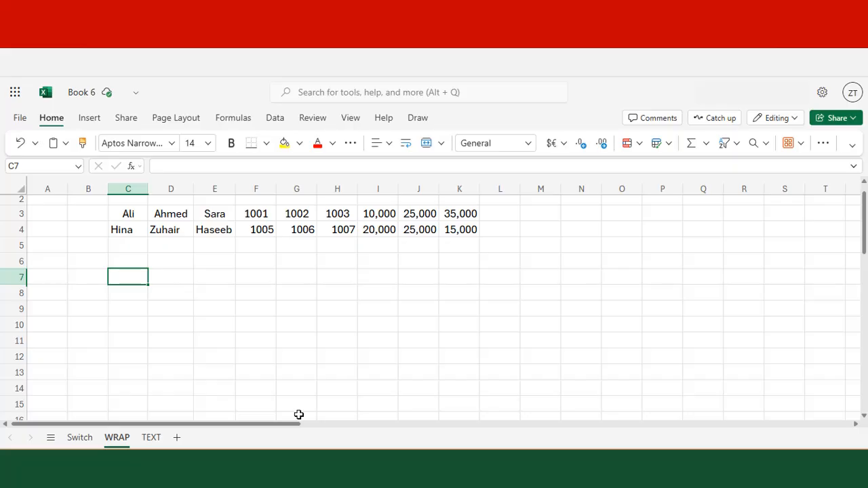
{"action": "type", "text": "="}
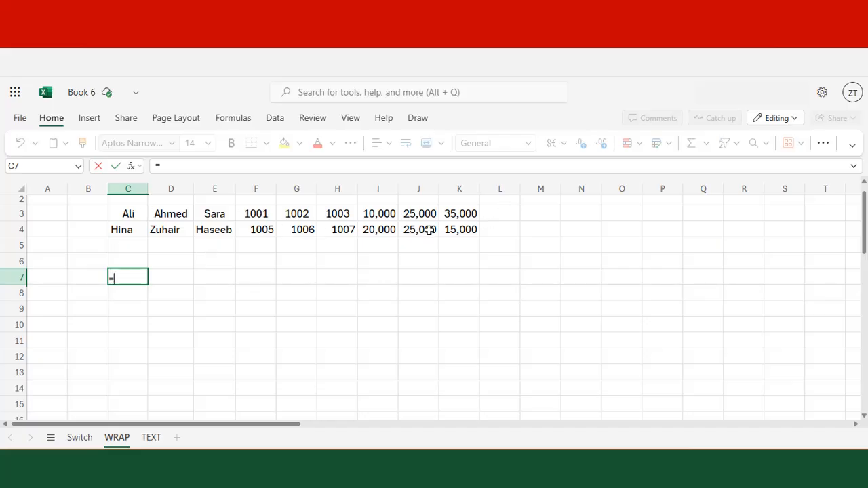
{"action": "type", "text": "WRAP"}
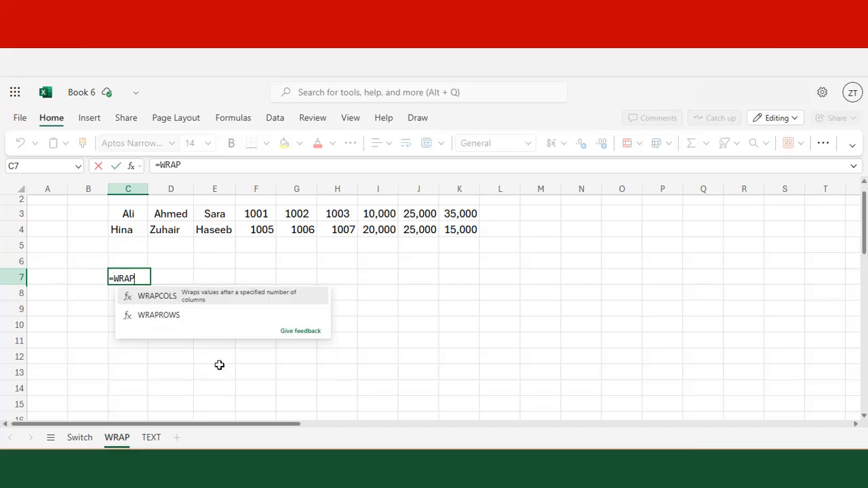
{"action": "type", "text": "RO"}
{"action": "key", "text": "Tab"}
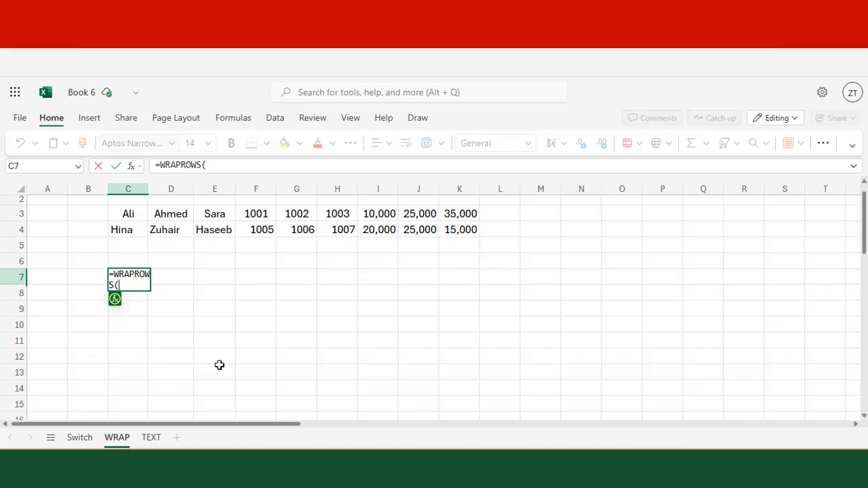
{"action": "type", "text": "HSTACK"}
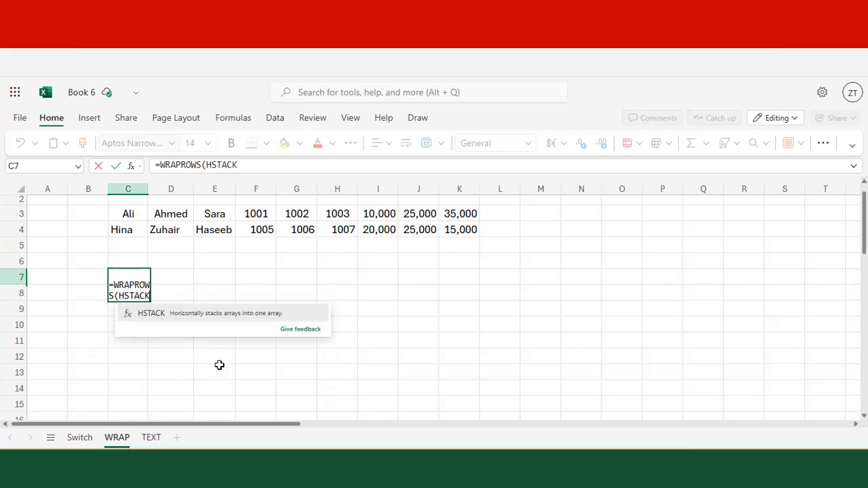
{"action": "type", "text": "("}
{"action": "left_click_drag", "start_coordinate": [123, 213], "coordinate": [449, 213]}
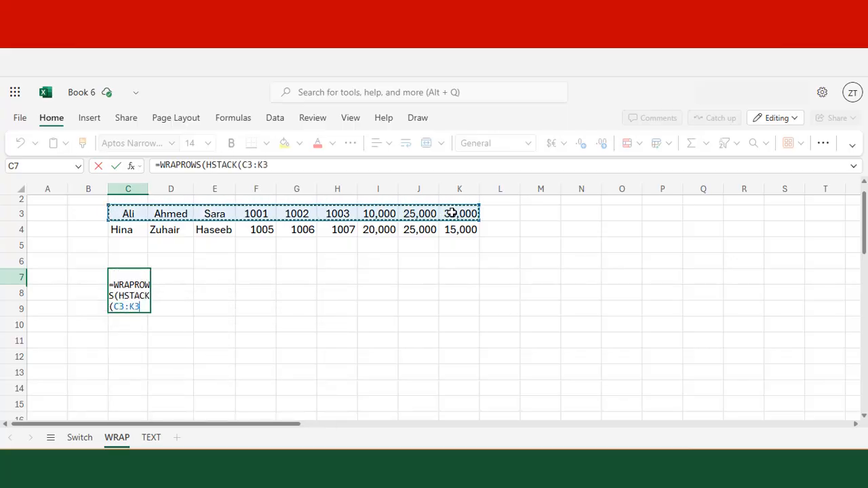
{"action": "left_click", "coordinate": [301, 166]}
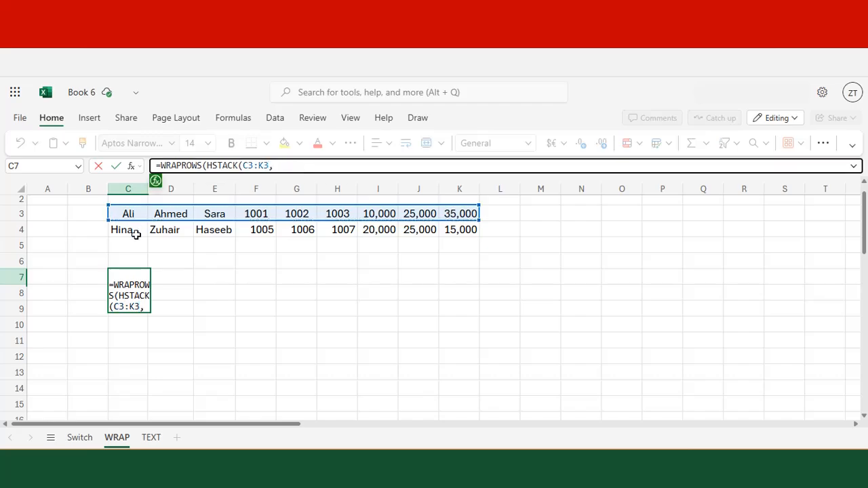
{"action": "left_click_drag", "start_coordinate": [122, 229], "coordinate": [461, 229]}
{"action": "type", "text": "),"}
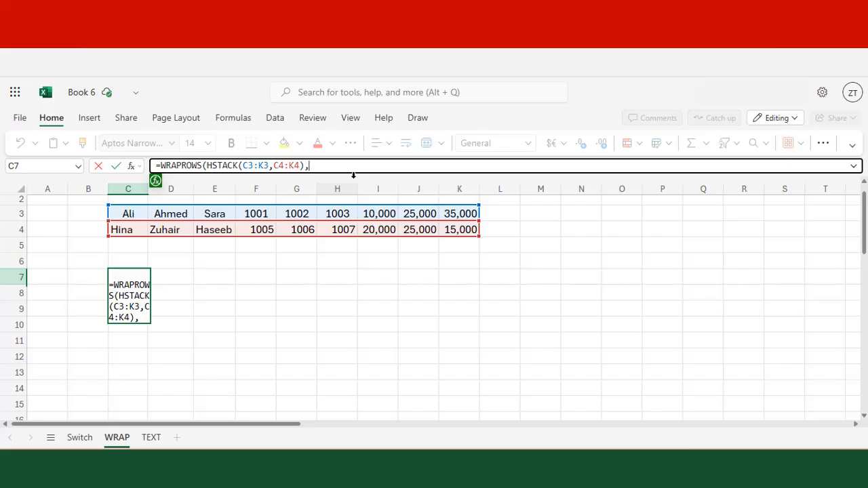
{"action": "type", "text": "3)"}
{"action": "key", "text": "Return"}
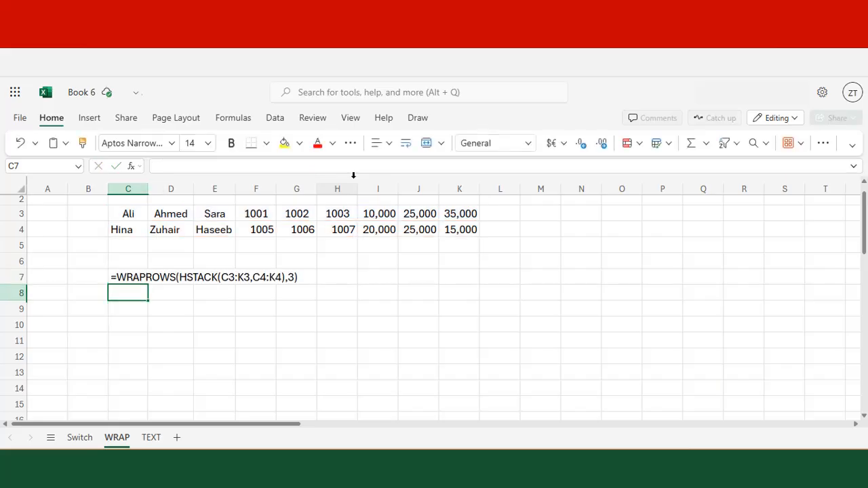
{"action": "key", "text": "Down"}
{"action": "key", "text": "Down"}
{"action": "key", "text": "Down"}
{"action": "key", "text": "Down"}
{"action": "key", "text": "Down"}
{"action": "key", "text": "Down"}
{"action": "key", "text": "Down"}
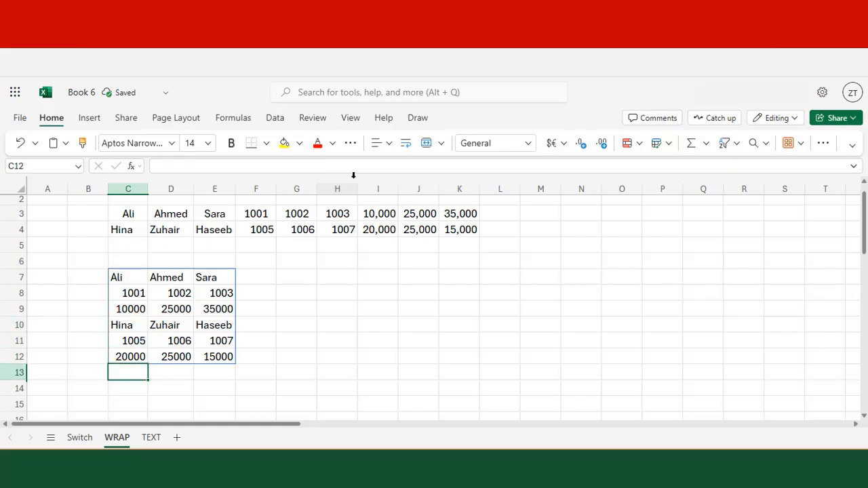
{"action": "key", "text": "Down"}
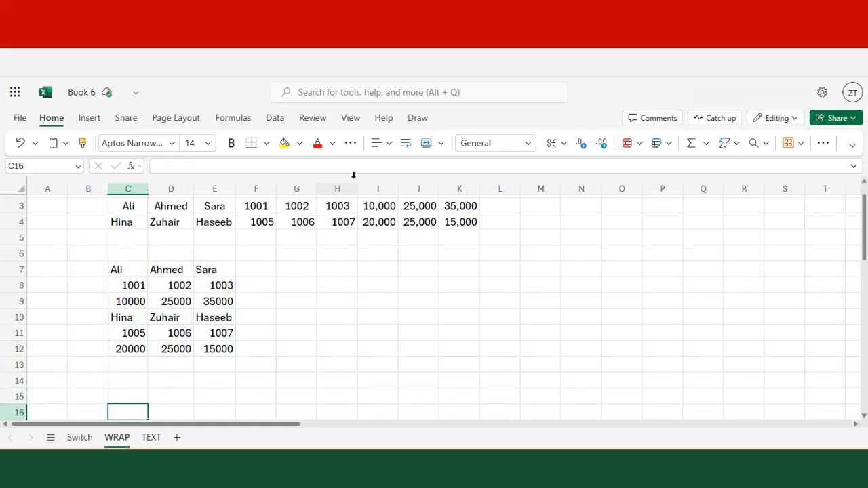
{"action": "key", "text": "Up"}
{"action": "key", "text": "Up"}
{"action": "key", "text": "Up"}
{"action": "key", "text": "Up"}
{"action": "key", "text": "Up"}
{"action": "key", "text": "Up"}
Step: Enter =WRAPCOLS(HSTACK(C3:K3,C4:K4),3) in C14 to wrap both data rows into columns of three values
{"action": "key", "text": "Down"}
{"action": "key", "text": "Down"}
{"action": "key", "text": "Down"}
{"action": "key", "text": "Down"}
{"action": "type", "text": "=WRA"}
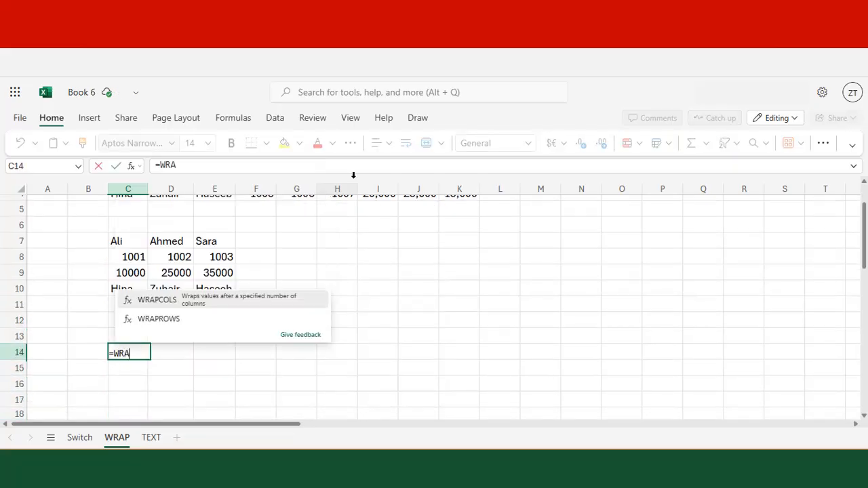
{"action": "type", "text": "PCOLS("}
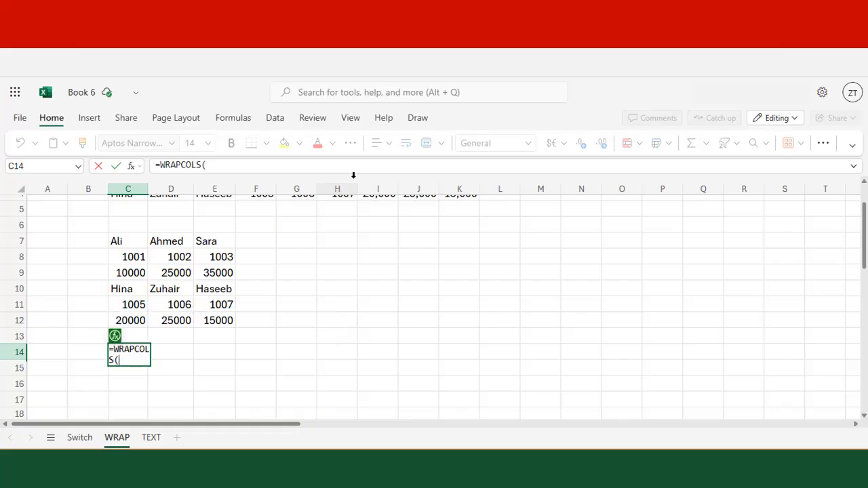
{"action": "type", "text": "HSTACK("}
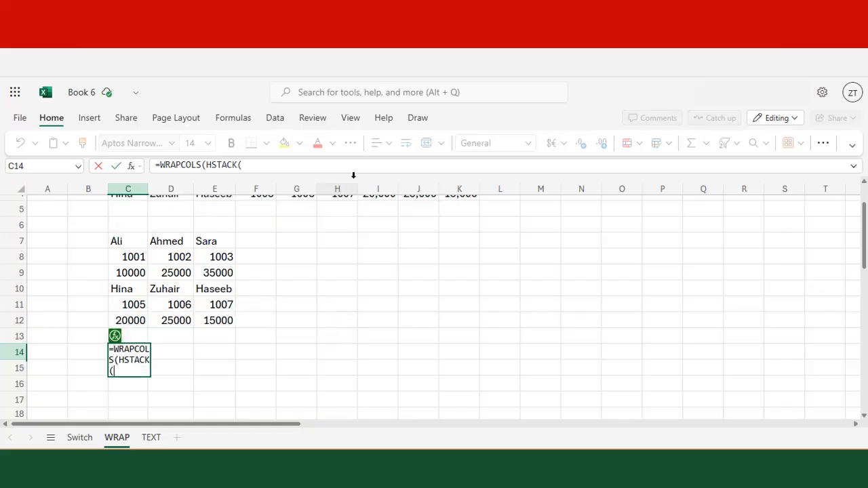
{"action": "scroll", "coordinate": [151, 244], "scroll_direction": "up", "scroll_amount": 2}
{"action": "left_click_drag", "start_coordinate": [125, 228], "coordinate": [461, 229]}
{"action": "type", "text": ","}
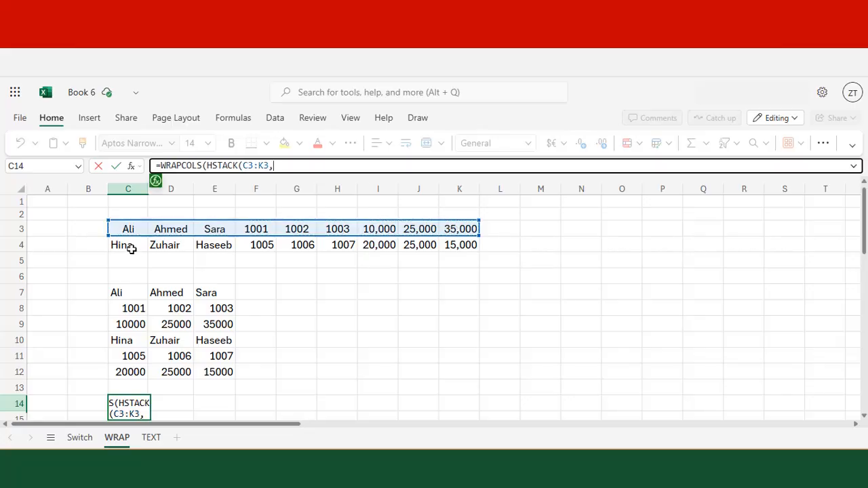
{"action": "left_click_drag", "start_coordinate": [128, 246], "coordinate": [475, 246]}
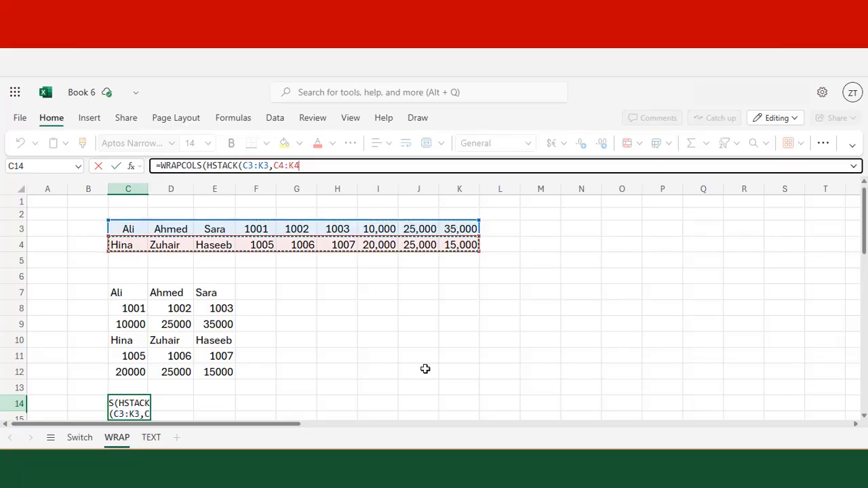
{"action": "type", "text": "),"}
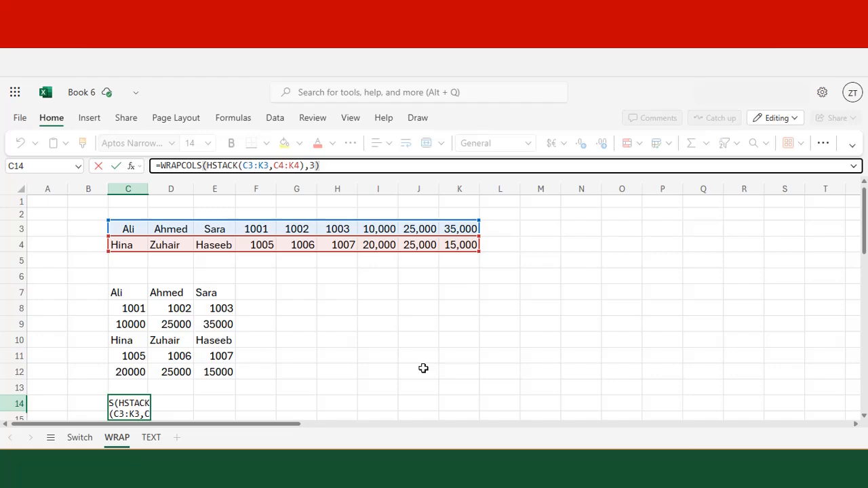
{"action": "type", "text": "3)"}
{"action": "key", "text": "Return"}
{"action": "scroll", "coordinate": [422, 371], "scroll_direction": "down", "scroll_amount": 3}
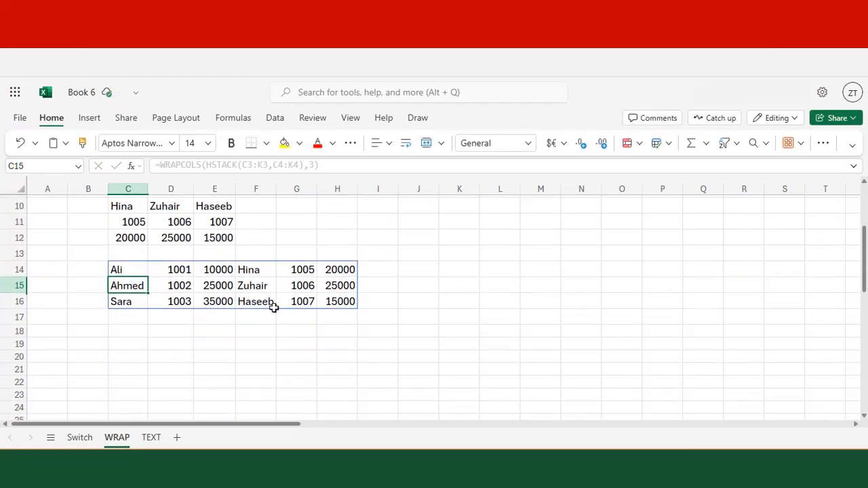
Step: Enter =VSTACK(C14:E16,F14:H16) in C19 to stack the two halves of the column-wrapped block vertically
{"action": "left_click", "coordinate": [127, 342]}
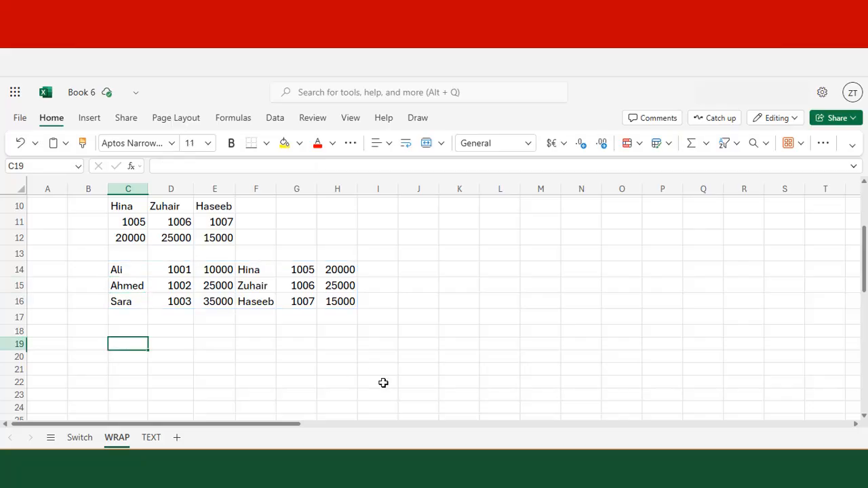
{"action": "type", "text": "=VST"}
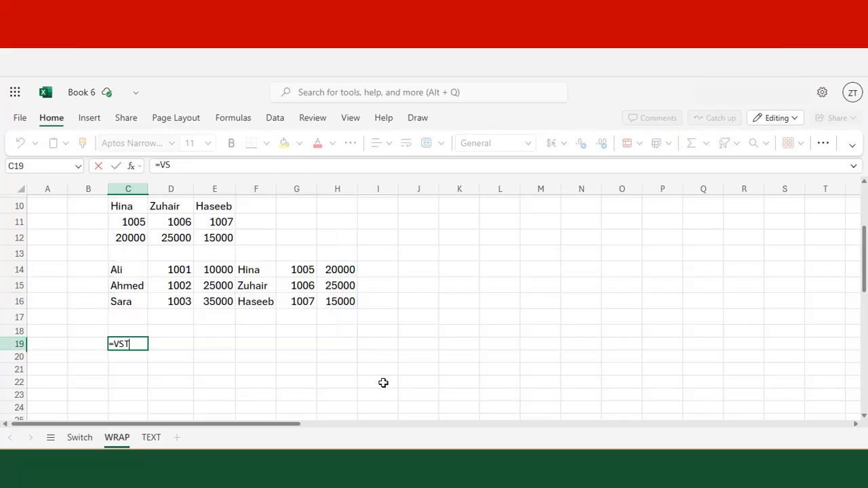
{"action": "type", "text": "ACK("}
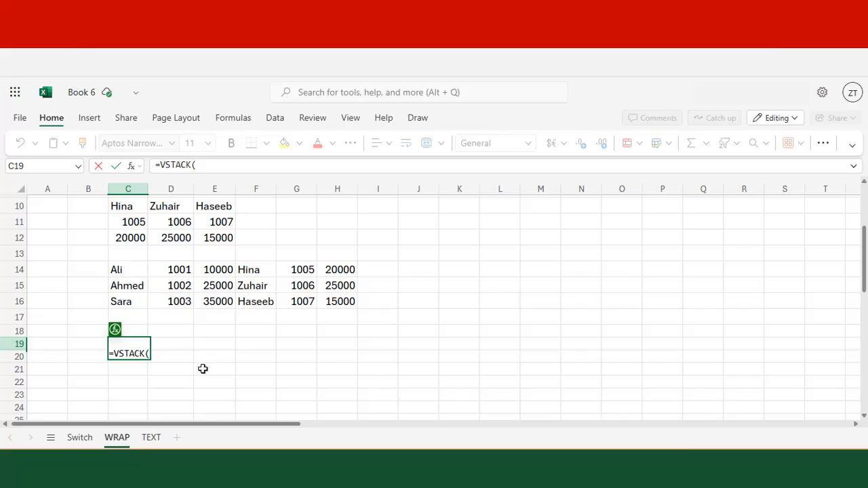
{"action": "left_click_drag", "start_coordinate": [119, 269], "coordinate": [215, 301]}
{"action": "type", "text": ","}
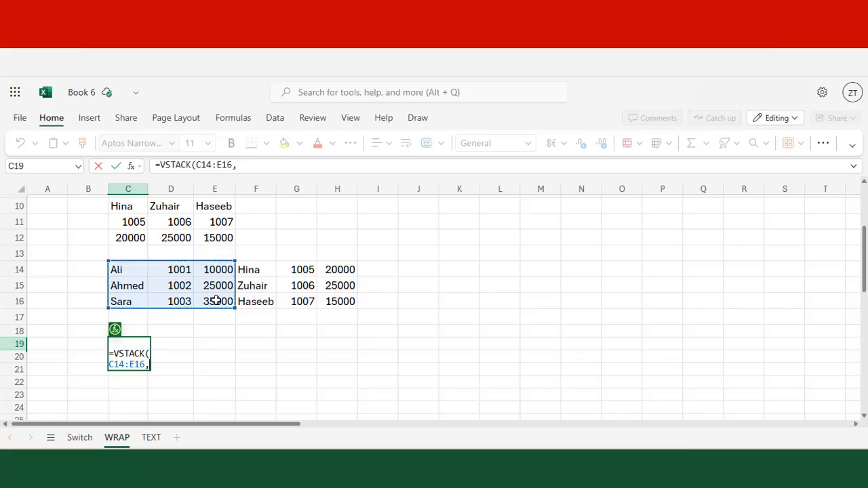
{"action": "left_click", "coordinate": [265, 269]}
{"action": "left_click_drag", "start_coordinate": [265, 269], "coordinate": [343, 302]}
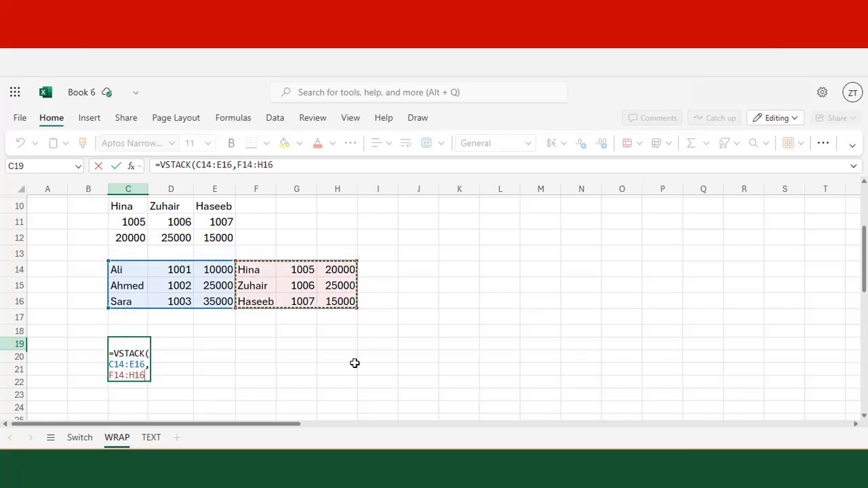
{"action": "type", "text": ")"}
{"action": "key", "text": "Return"}
{"action": "scroll", "coordinate": [290, 347], "scroll_direction": "down", "scroll_amount": 3}
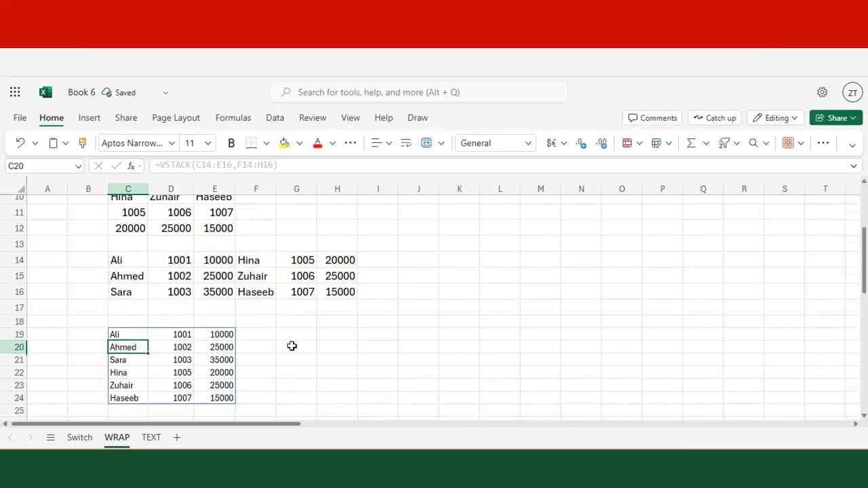
Step: Review the source rows and the stacked table on the WRAP sheet and switch to the TEXT sheet
{"action": "scroll", "coordinate": [168, 333], "scroll_direction": "up", "scroll_amount": 5}
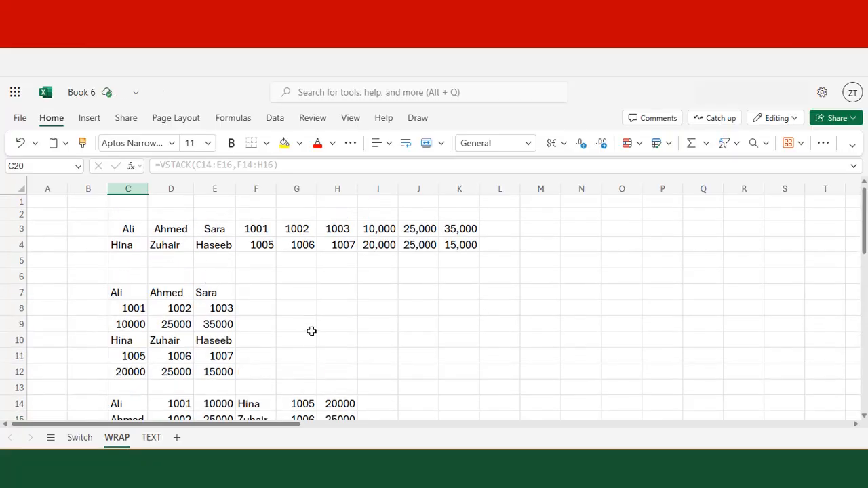
{"action": "scroll", "coordinate": [311, 331], "scroll_direction": "down", "scroll_amount": 4}
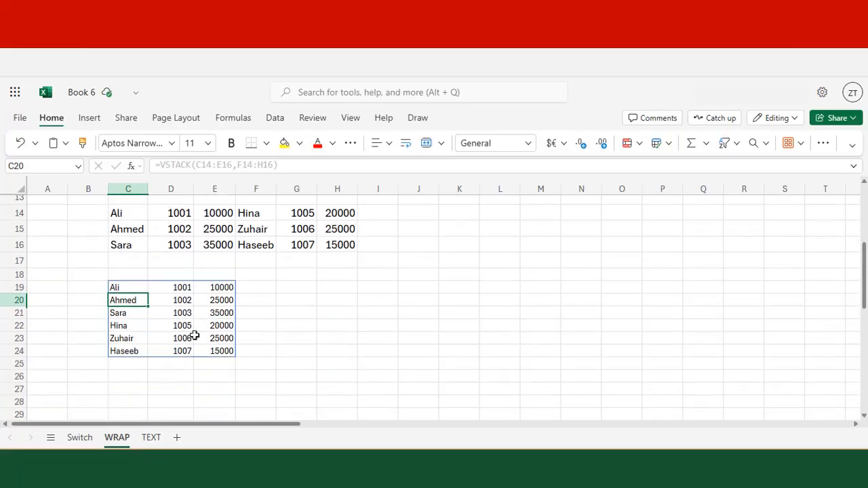
{"action": "double_click", "coordinate": [191, 378]}
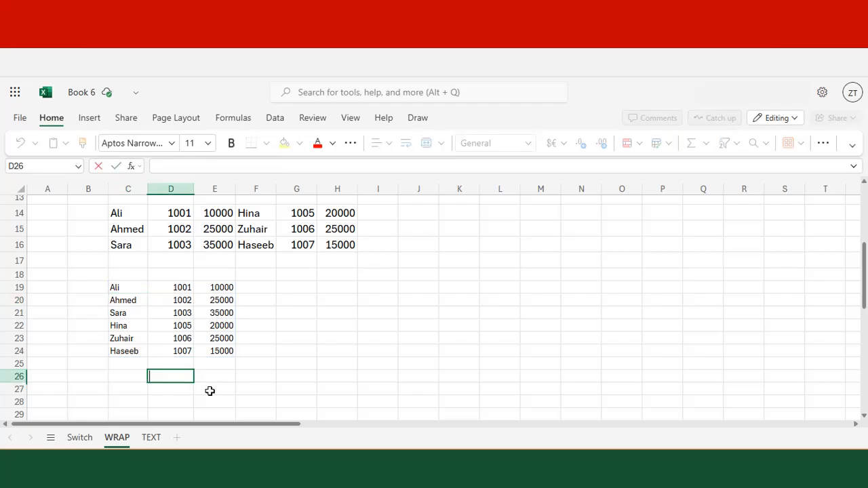
{"action": "scroll", "coordinate": [242, 395], "scroll_direction": "up", "scroll_amount": 4}
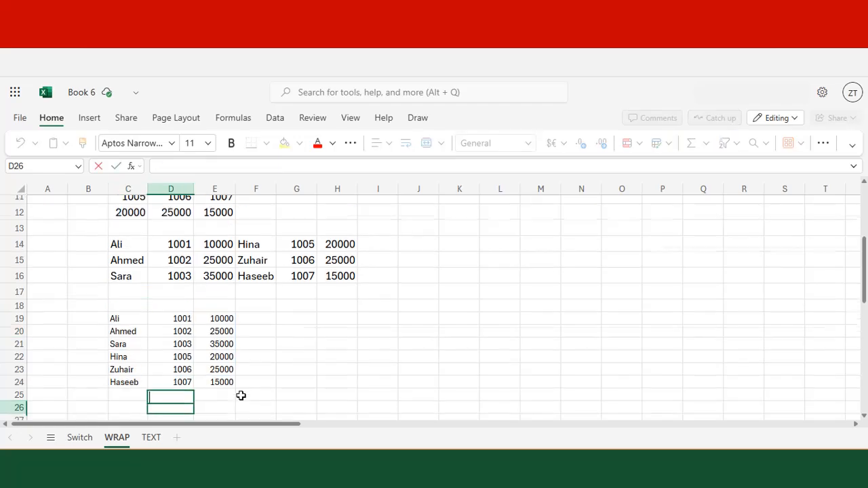
{"action": "left_click", "coordinate": [152, 443]}
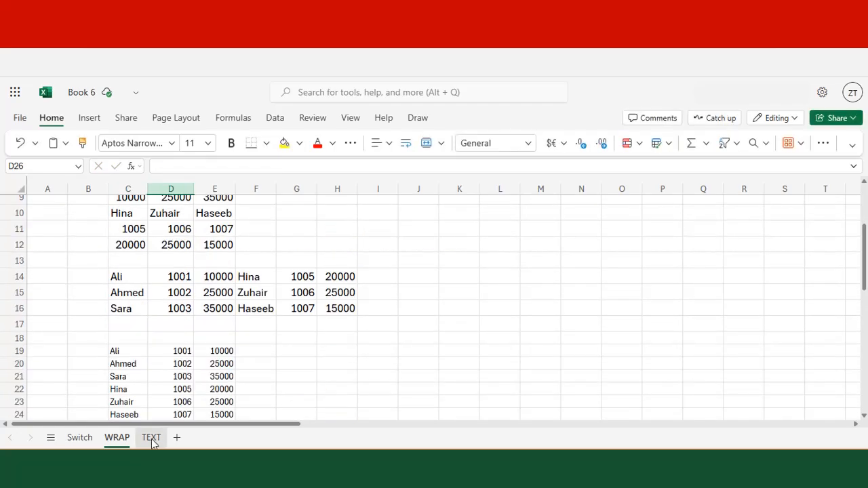
{"action": "left_click", "coordinate": [151, 438]}
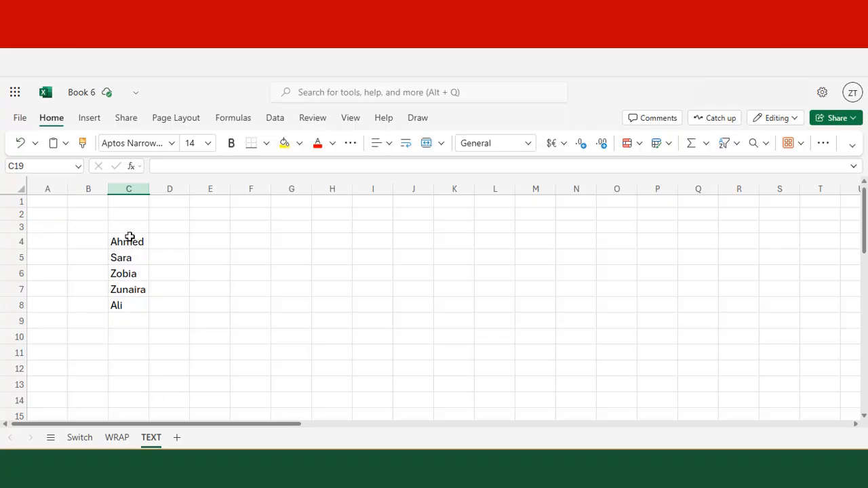
Step: Enter =TEXTJOIN(",",TRUE,C4:C8) in D10 to join the listed names with commas, ignoring empty cells
{"action": "left_click", "coordinate": [167, 339]}
{"action": "type", "text": "="}
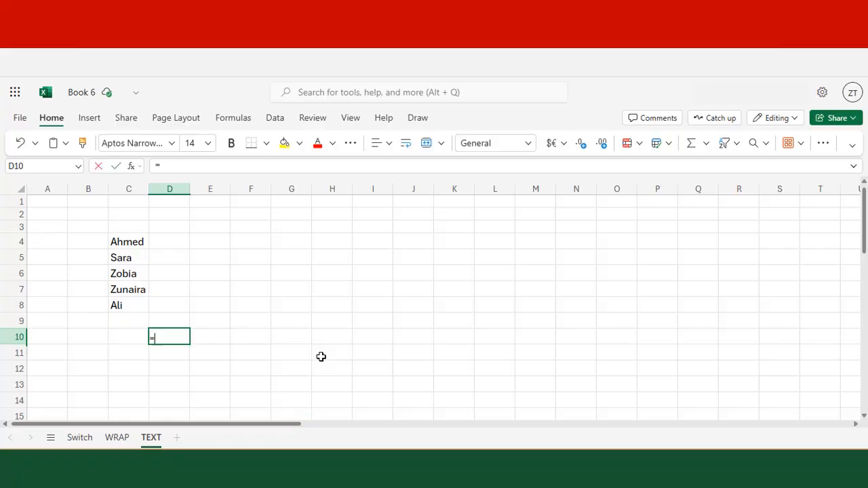
{"action": "type", "text": "TEXTJOI"}
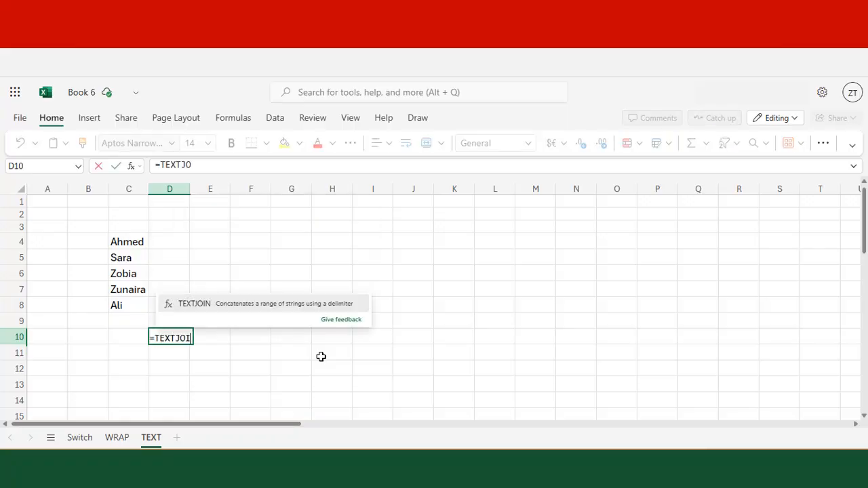
{"action": "type", "text": "N(\""}
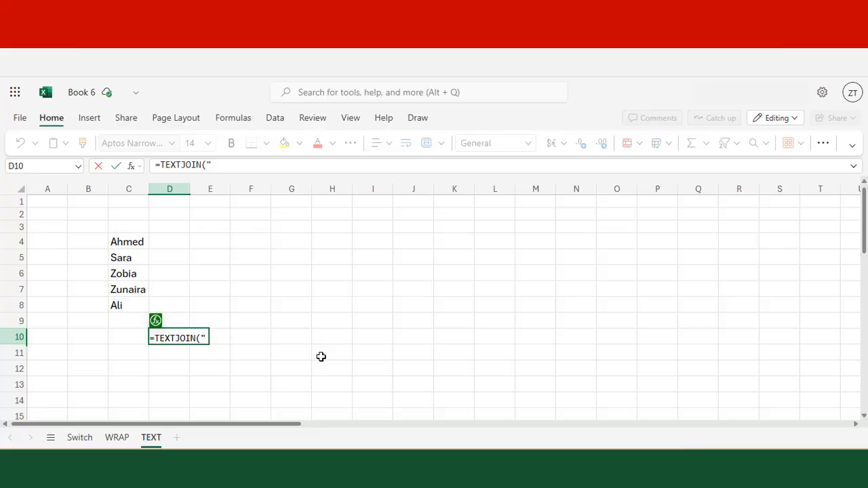
{"action": "type", "text": ",\","}
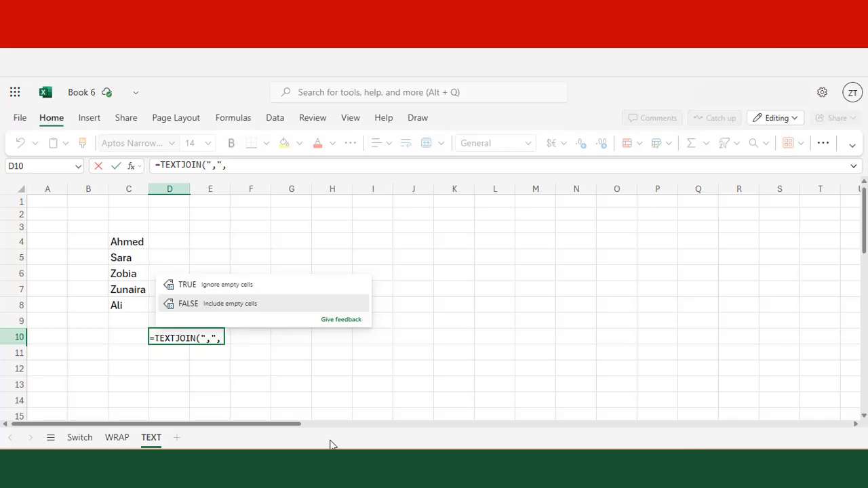
{"action": "type", "text": "TRUE"}
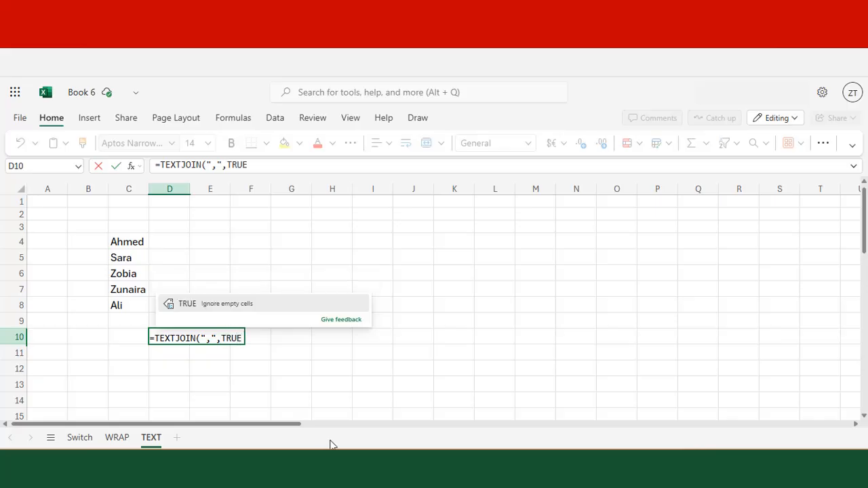
{"action": "type", "text": ","}
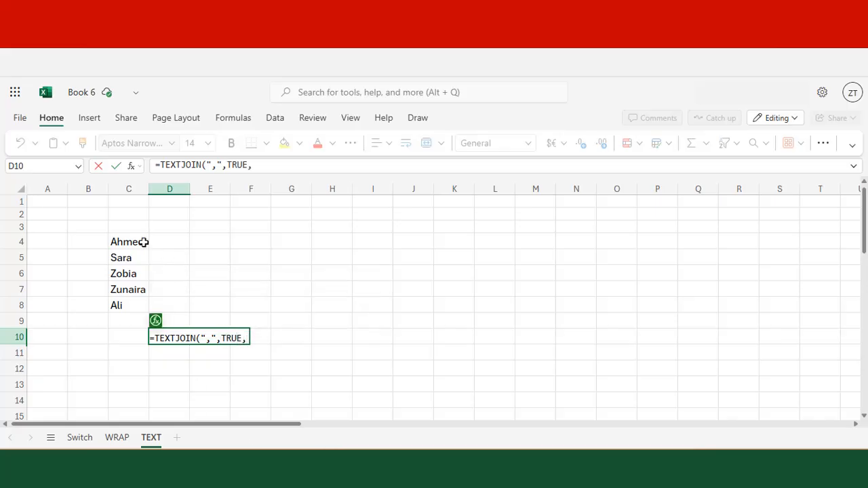
{"action": "left_click_drag", "start_coordinate": [142, 242], "coordinate": [138, 306]}
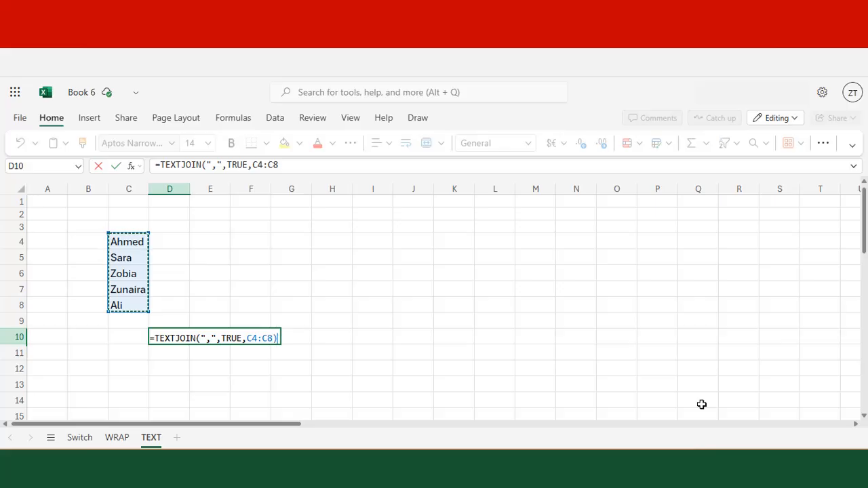
{"action": "type", "text": ")"}
{"action": "key", "text": "Return"}
{"action": "key", "text": "Down"}
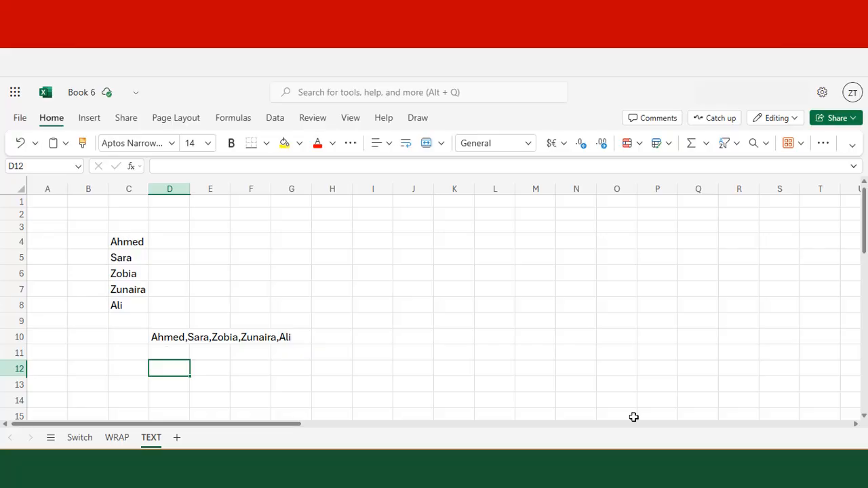
Step: Change the delimiter in the D10 TEXTJOIN formula to a vertical bar "|"
{"action": "key", "text": "Up"}
{"action": "key", "text": "Up"}
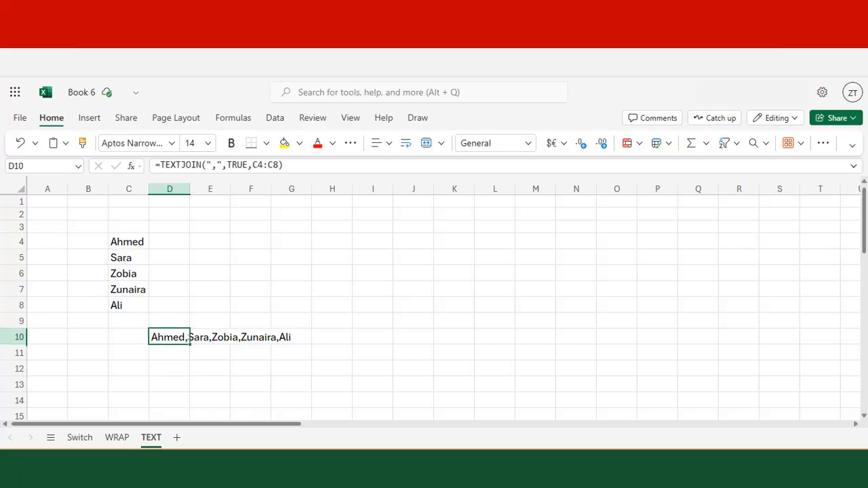
{"action": "left_click", "coordinate": [214, 166]}
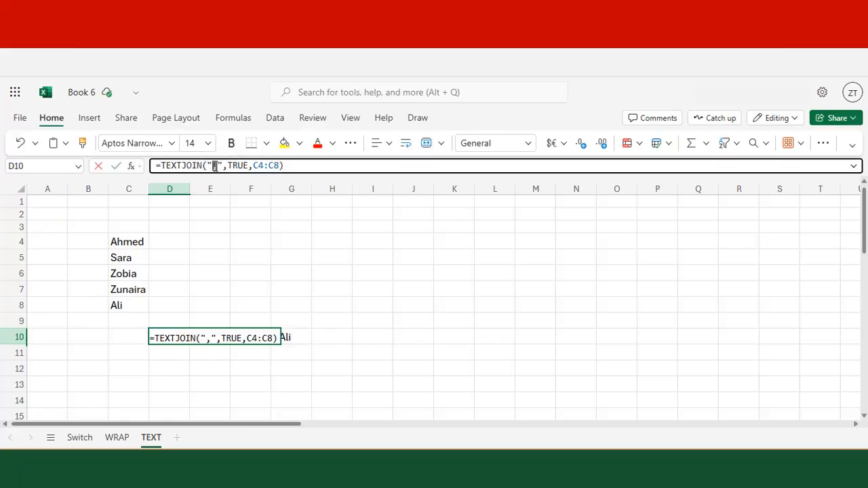
{"action": "type", "text": "|"}
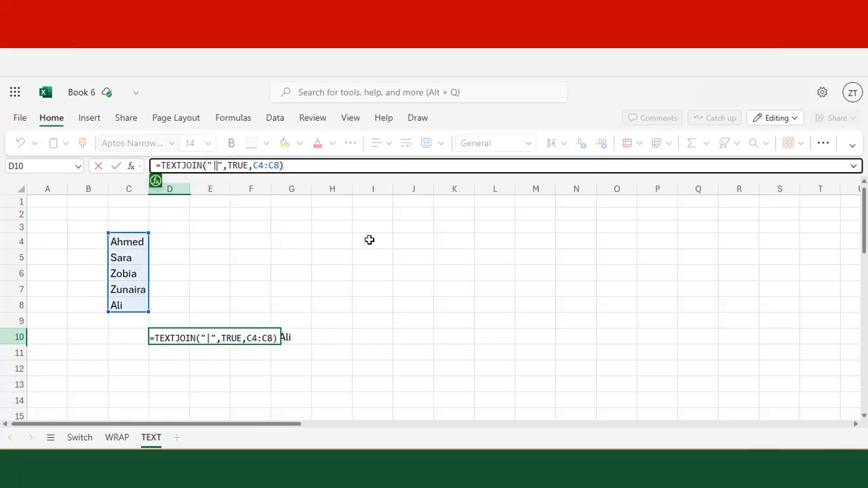
{"action": "key", "text": "Return"}
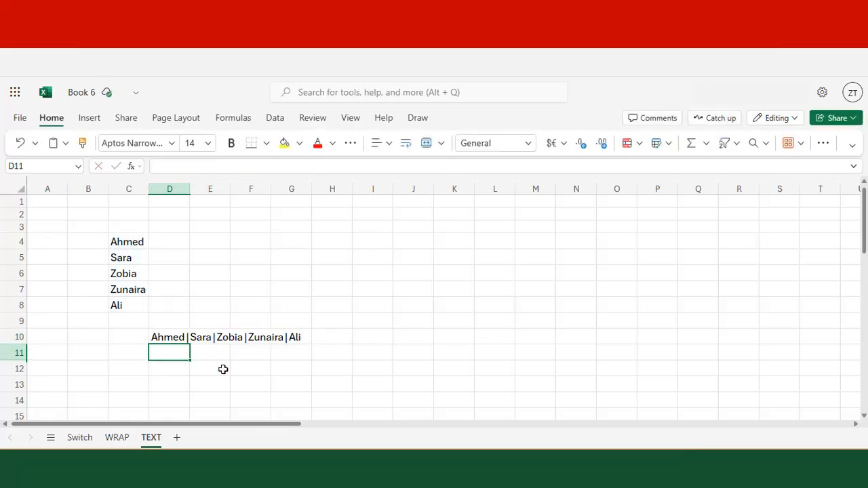
Step: Enter =TEXTSPLIT(D10,"|") in D12 to split the joined names into separate columns
{"action": "left_click", "coordinate": [162, 335]}
{"action": "left_click", "coordinate": [171, 372]}
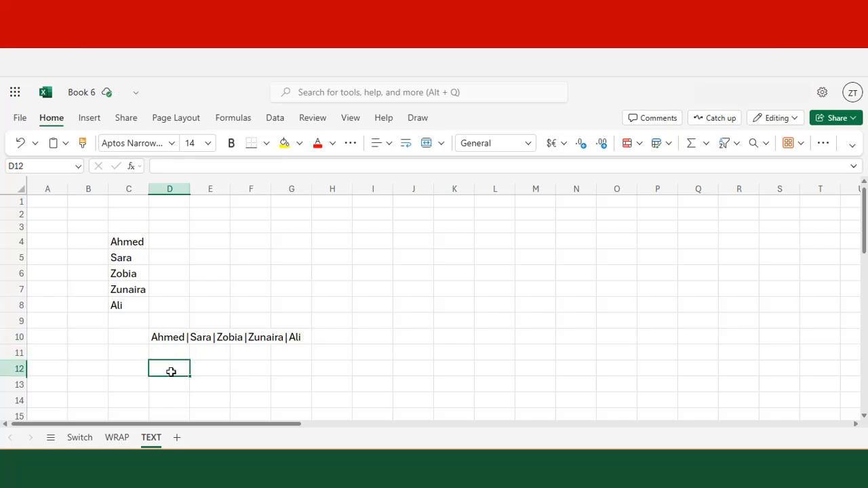
{"action": "type", "text": "=TEXTS"}
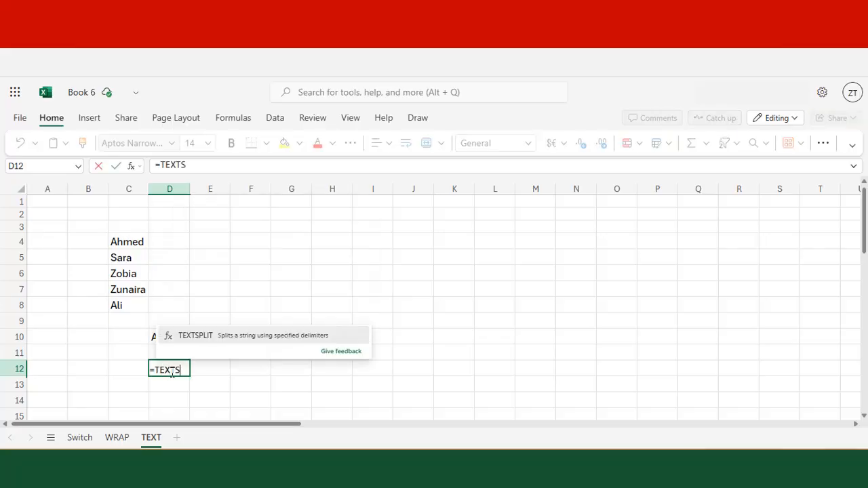
{"action": "left_click", "coordinate": [220, 336]}
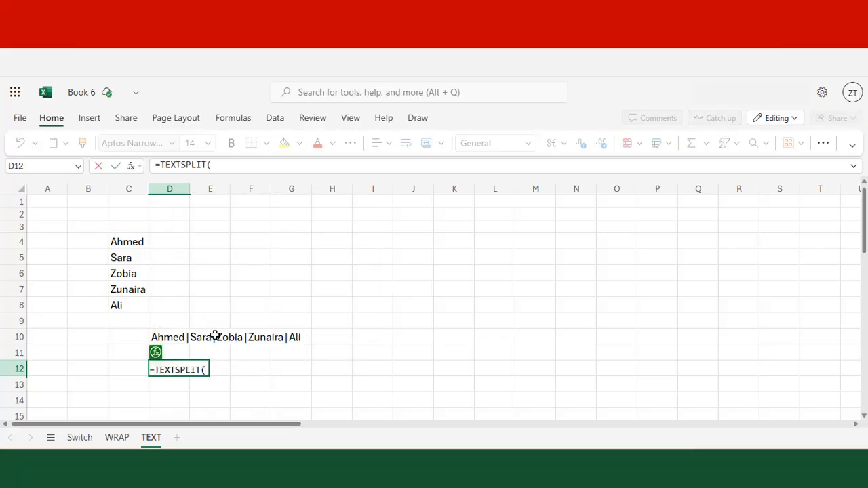
{"action": "left_click", "coordinate": [177, 337]}
{"action": "type", "text": ","}
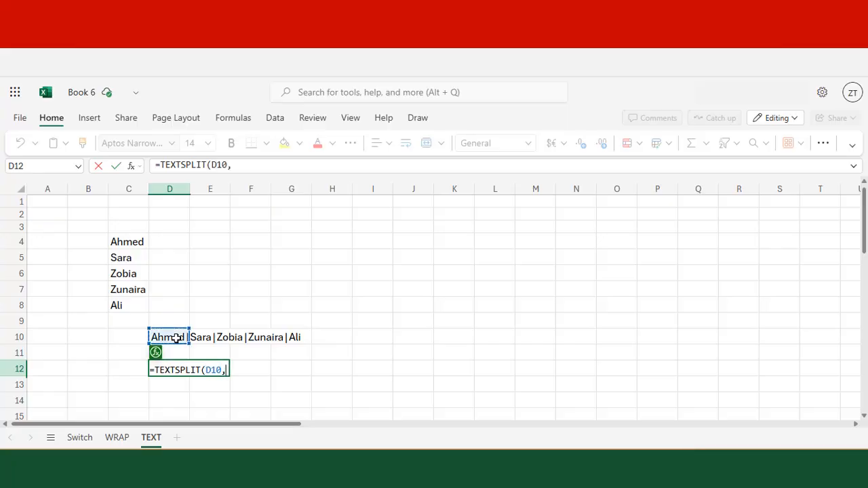
{"action": "type", "text": "\"|\")"}
{"action": "key", "text": "Return"}
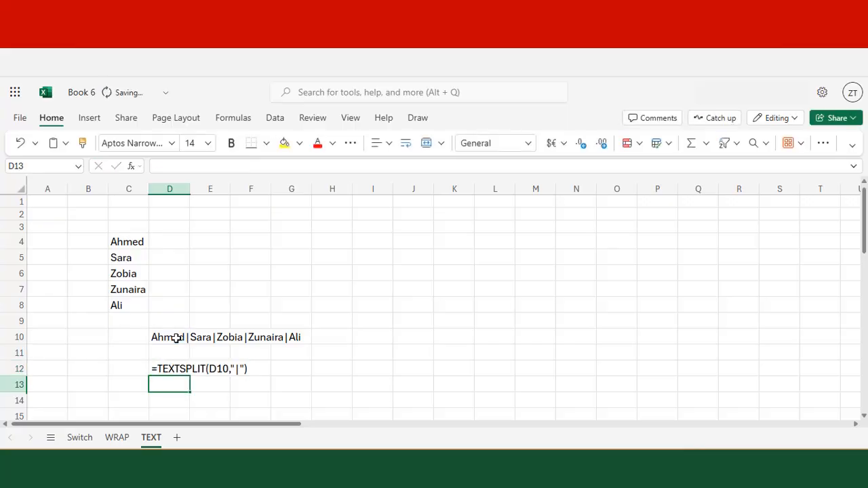
Step: Examine the split names across row 12 from D12 to H12 and the formula behind them
{"action": "key", "text": "Down"}
{"action": "key", "text": "Down"}
{"action": "key", "text": "Down"}
{"action": "key", "text": "Down"}
{"action": "key", "text": "Up"}
{"action": "key", "text": "Up"}
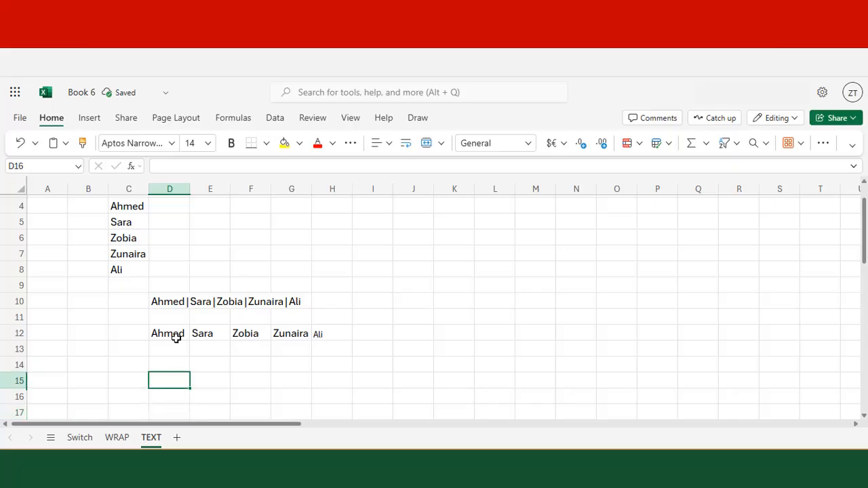
{"action": "key", "text": "Up"}
{"action": "key", "text": "Up"}
{"action": "key", "text": "Up"}
{"action": "key", "text": "Right"}
{"action": "key", "text": "Right"}
{"action": "key", "text": "Right"}
{"action": "key", "text": "Right"}
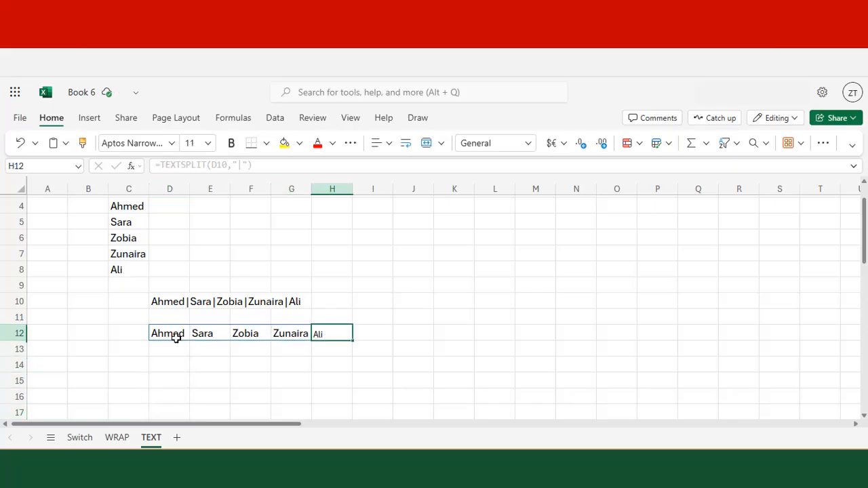
{"action": "key", "text": "Left"}
{"action": "key", "text": "Left"}
{"action": "key", "text": "Left"}
{"action": "key", "text": "Left"}
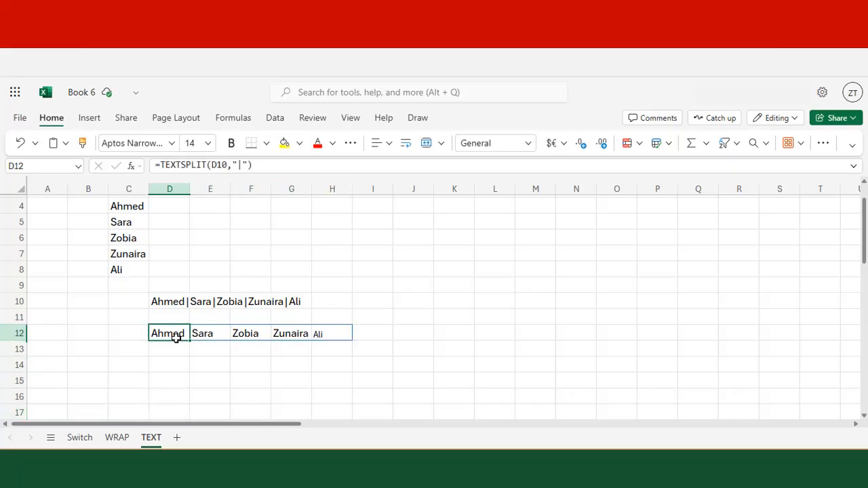
Step: Enter =TRANSPOSE(D12#) in D14 to turn the split row of names into a vertical list
{"action": "key", "text": "Down"}
{"action": "key", "text": "Down"}
{"action": "type", "text": "="}
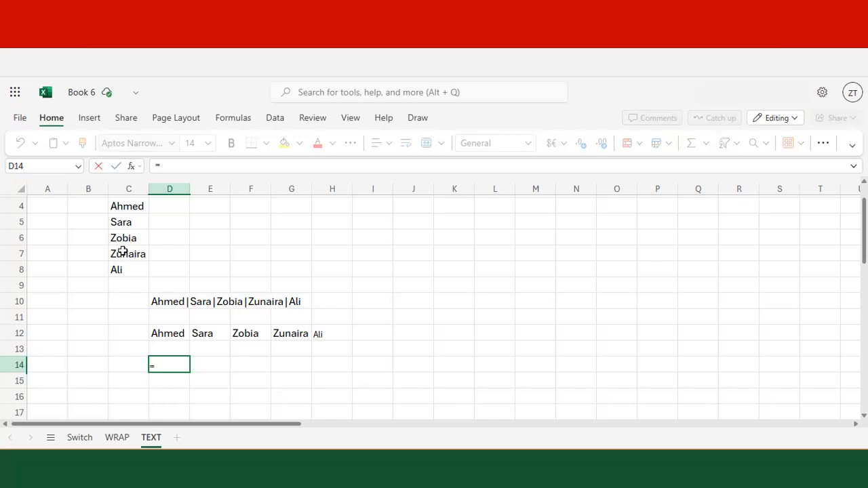
{"action": "type", "text": "TRA"}
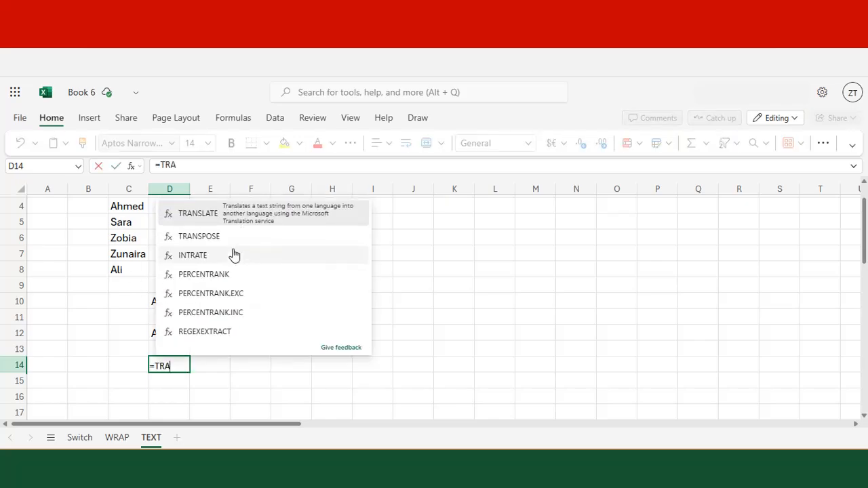
{"action": "type", "text": "NSPOSE("}
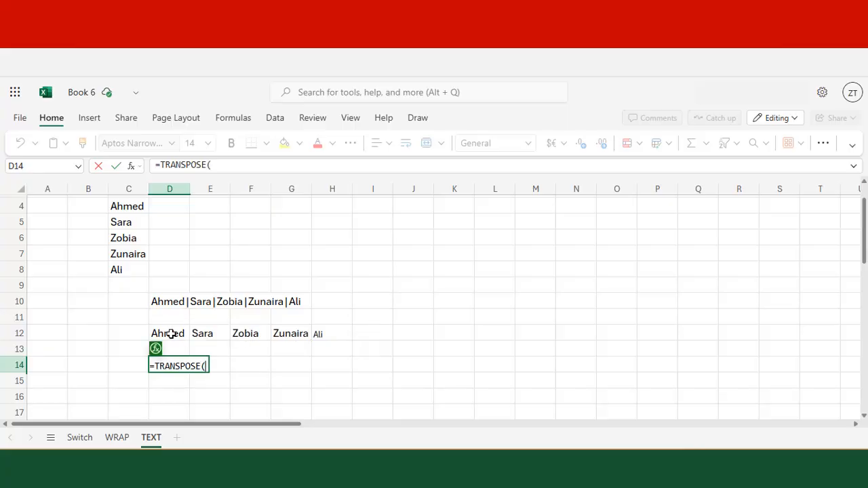
{"action": "left_click", "coordinate": [171, 334]}
{"action": "type", "text": "#)"}
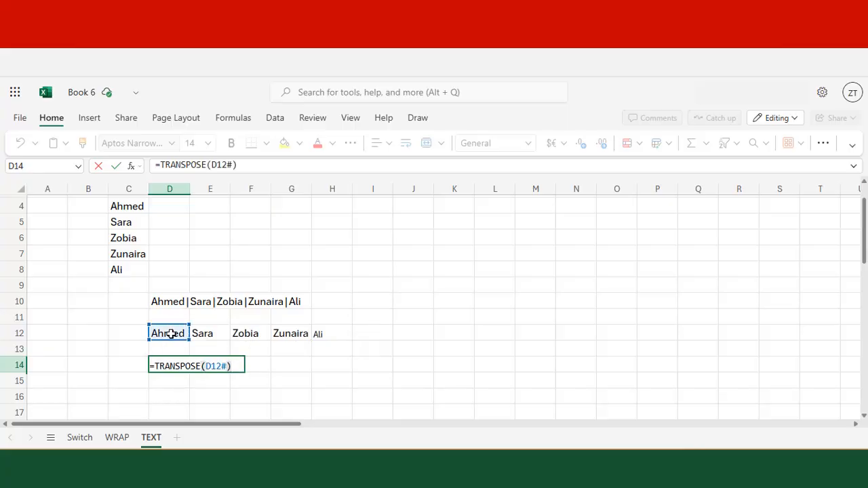
{"action": "key", "text": "Return"}
{"action": "scroll", "coordinate": [171, 333], "scroll_direction": "down", "scroll_amount": 1}
{"action": "left_click", "coordinate": [171, 333]}
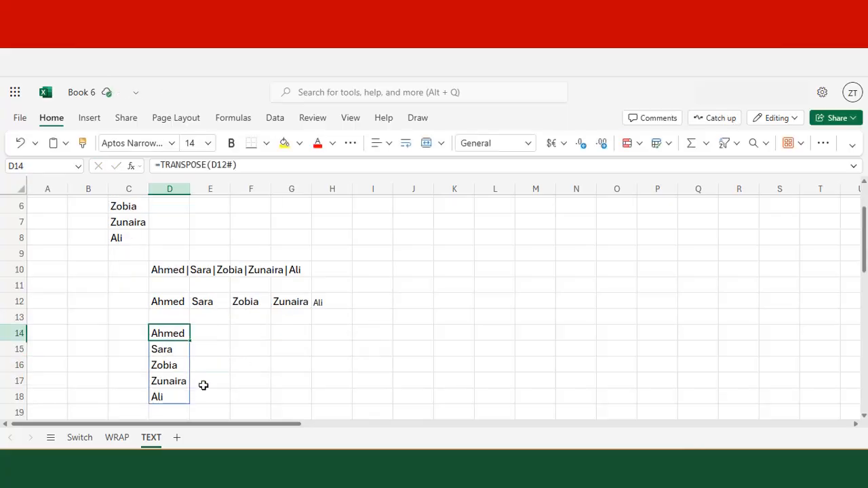